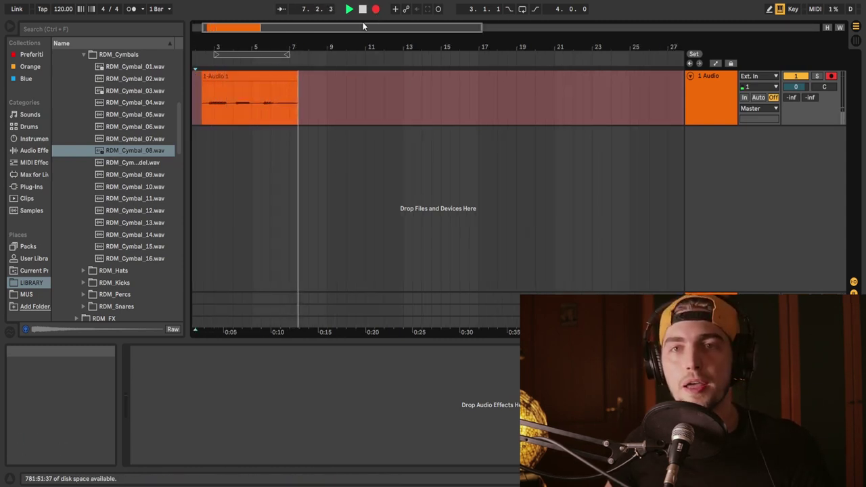
- Stop the recording on the first audio track and play the 1-Audio 12 clip through Spectrum to examine its frequencies
click(376, 11)
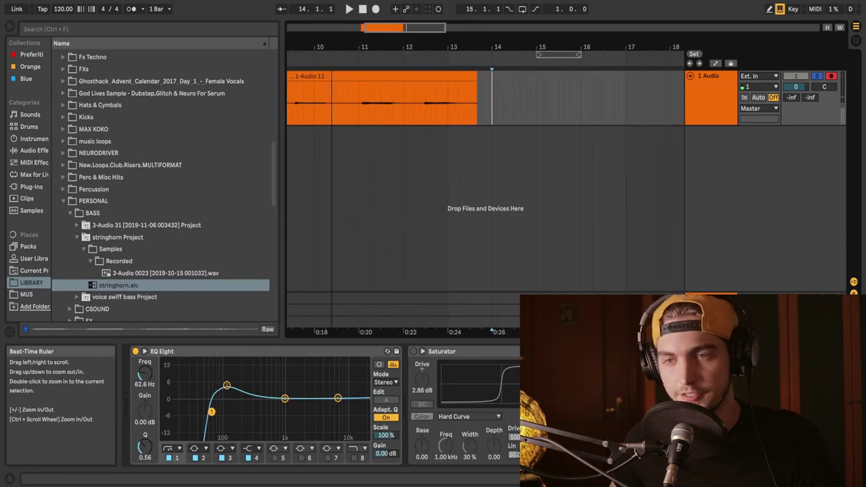
drag(495, 48, 397, 43)
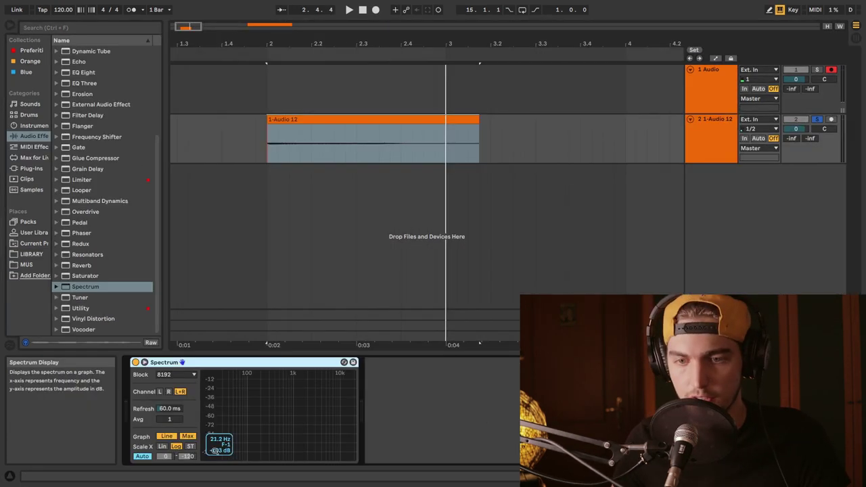
key(space)
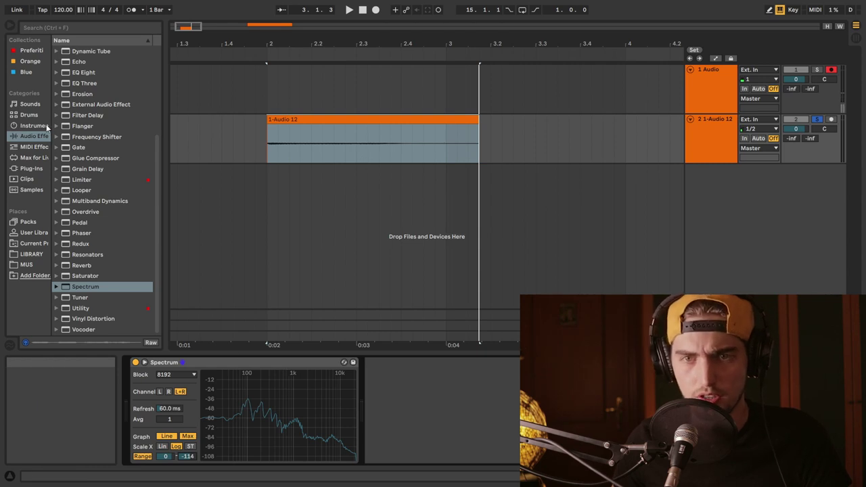
- Add EQ Eight before Spectrum on the 1-Audio 12 track and cut the lows with filter 1 at 89.9 Hz during playback
scroll(135, 180, up, 5)
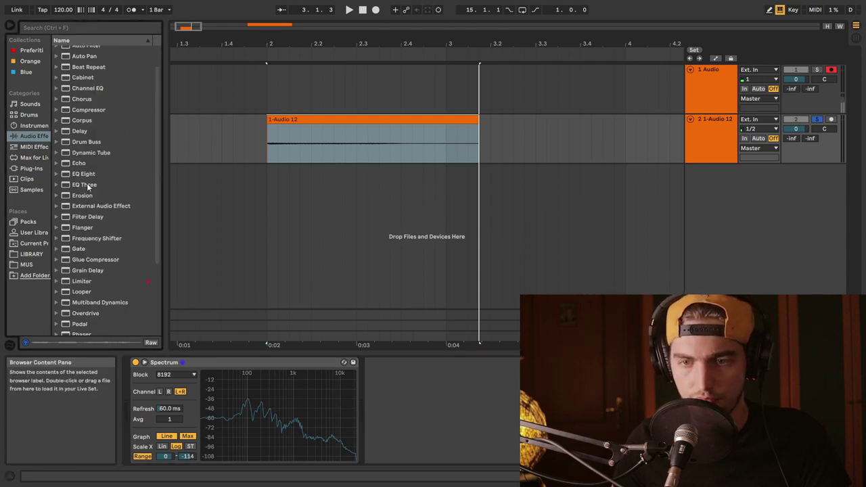
double_click(83, 185)
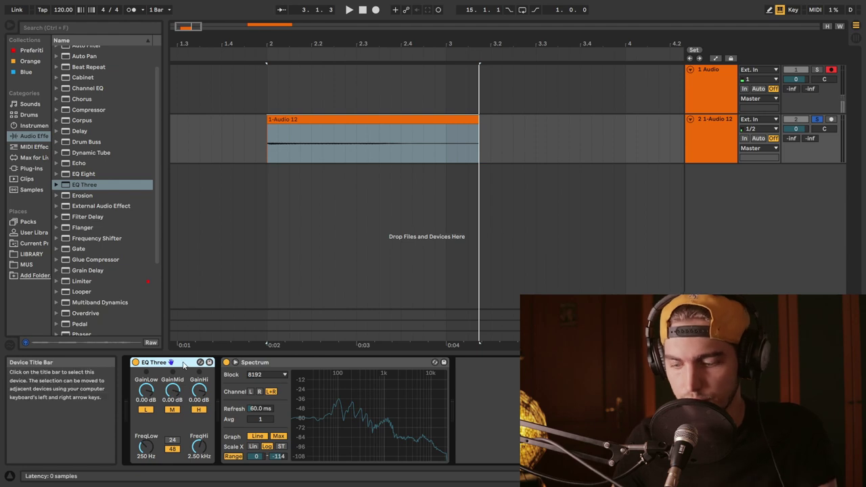
key(Delete)
double_click(83, 174)
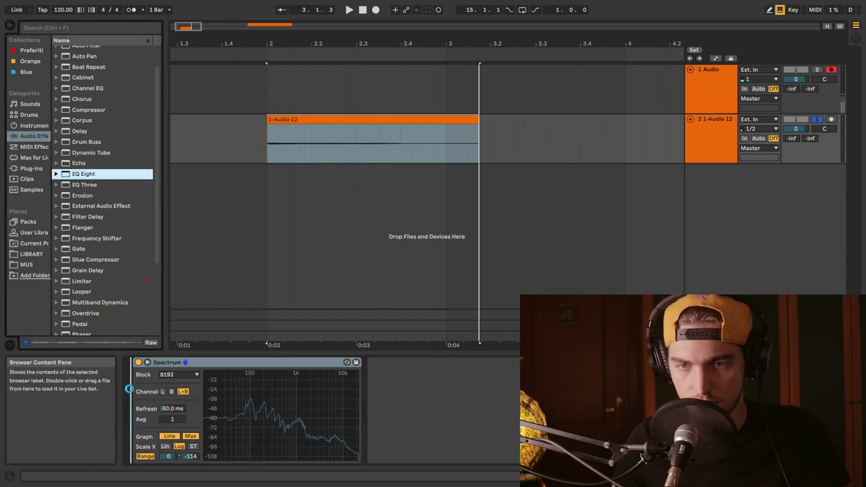
key(space)
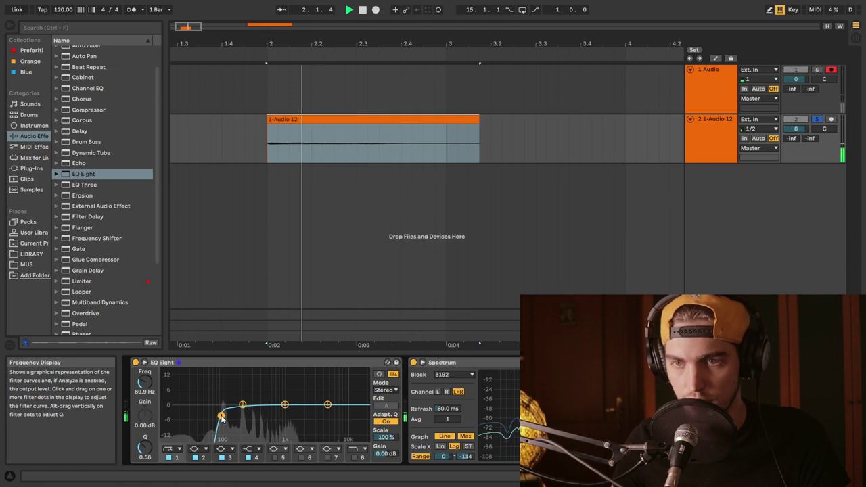
- Insert a third audio track with its input set to Resampling and arm it for recording
right_click(753, 222)
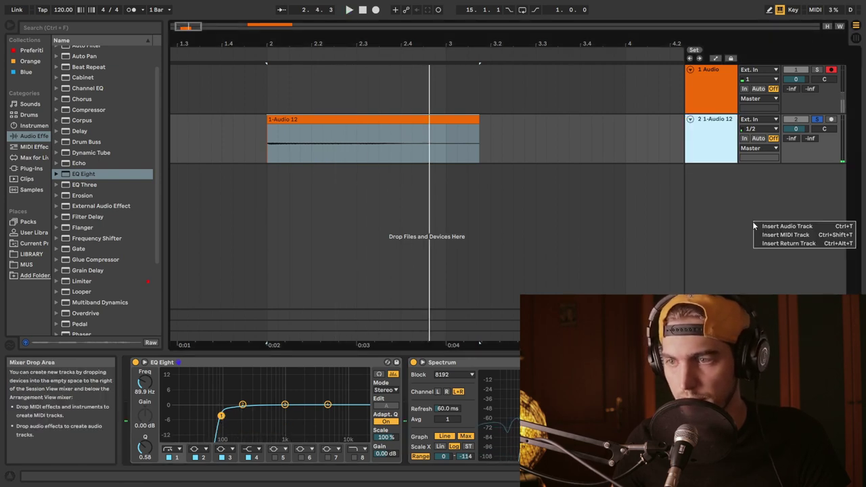
click(736, 192)
key(ctrl+t)
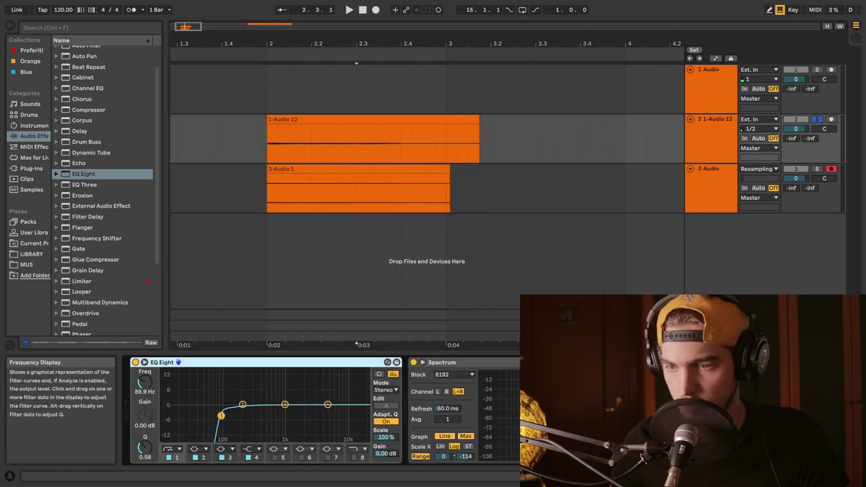
- Delete the first take on the 3 Audio track and record the equalized 1-Audio 12 clip onto it from 2.1.1
key(shift+Tab)
click(290, 188)
key(Delete)
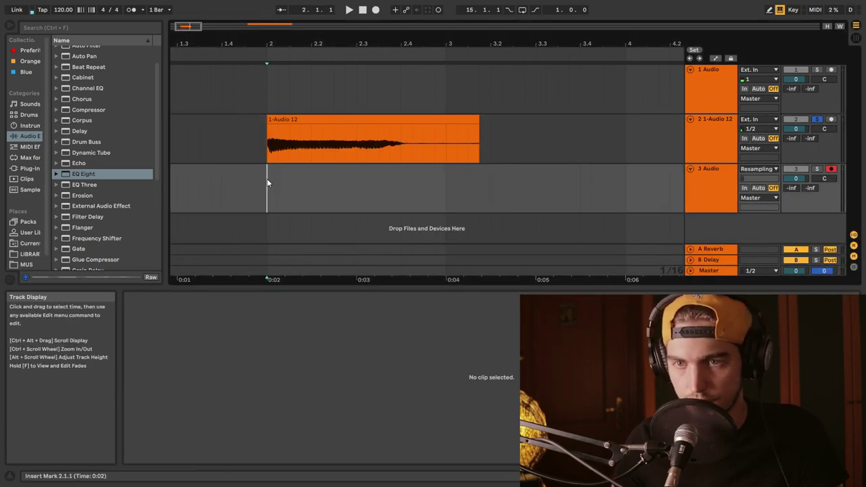
click(375, 10)
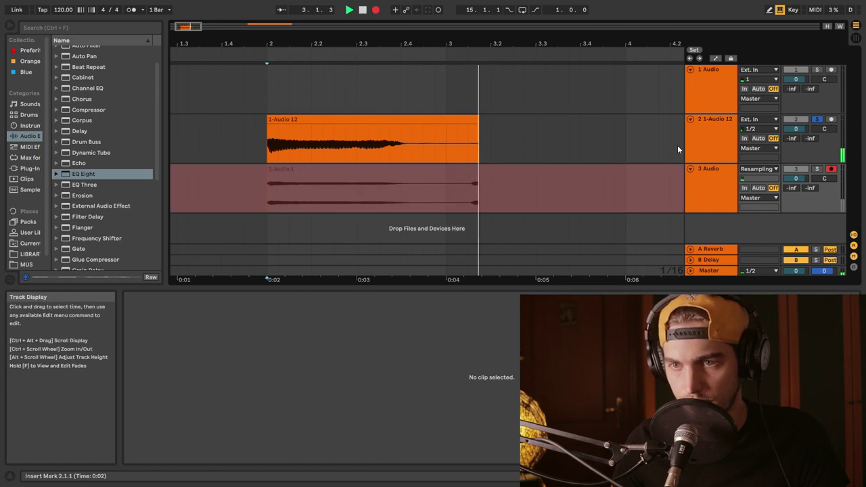
key(space)
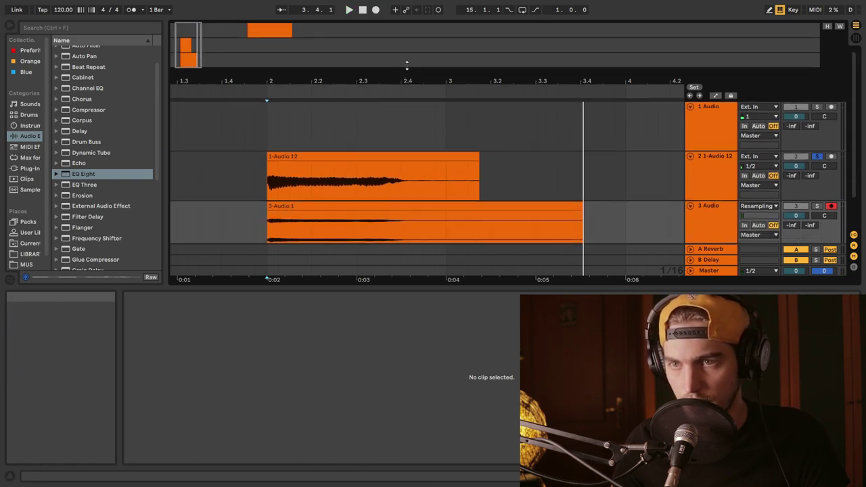
- Trim the end of the resampled 3-Audio 1 clip to 2.4.2 and give it a fade-out starting just before 2.4
mouse_move(403, 39)
mouse_down()
mouse_move(401, 73)
mouse_move(394, 43)
mouse_up()
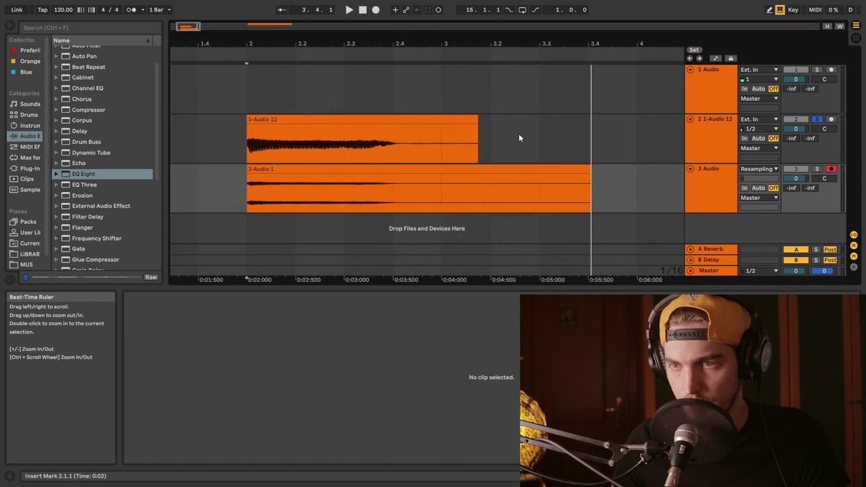
mouse_move(586, 169)
mouse_down()
mouse_move(434, 173)
mouse_move(443, 175)
mouse_up()
click(357, 193)
key(space)
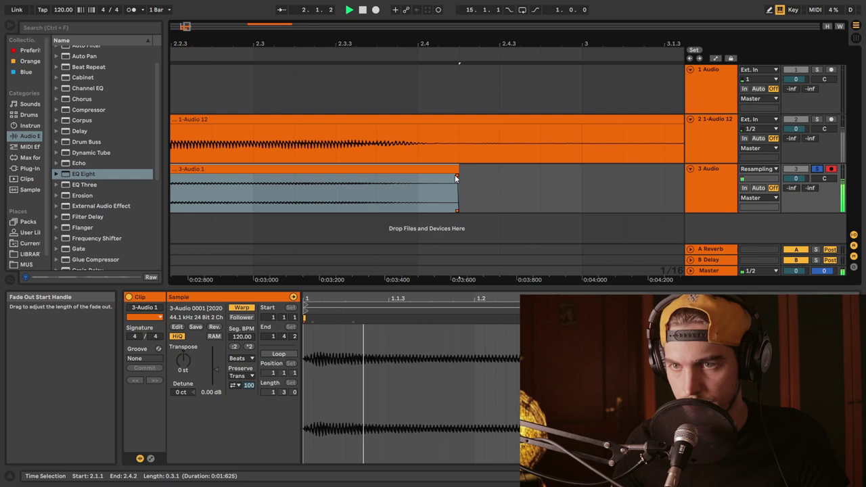
drag(458, 177, 410, 178)
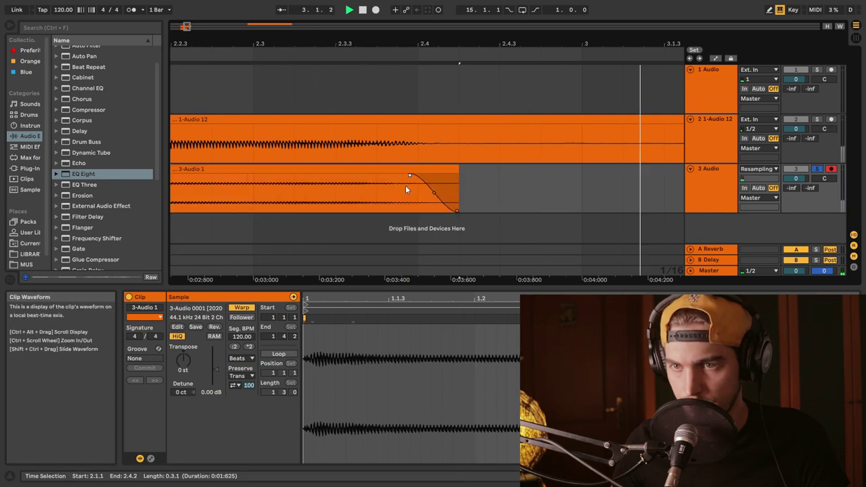
- Set the fixed grid to 1/32, shorten the 3-Audio 1 clip to end at 2.4.1 and play it back
right_click(500, 196)
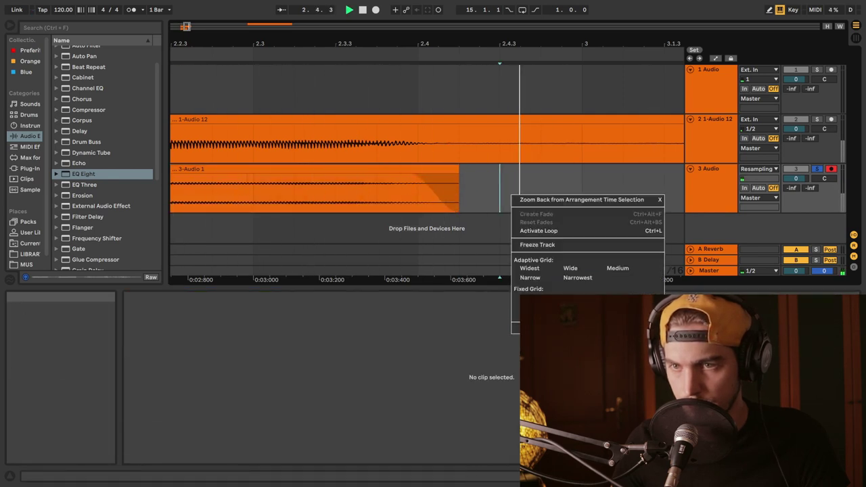
click(612, 316)
key(space)
drag(457, 171, 443, 171)
key(space)
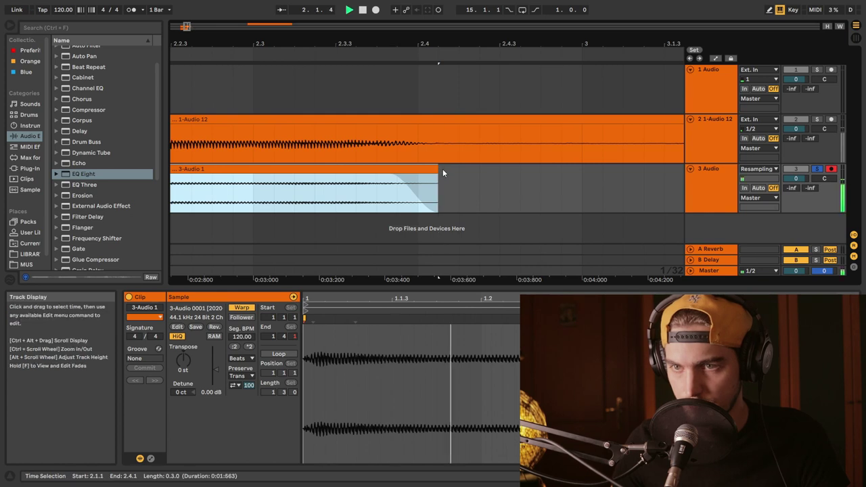
key(space)
- Check the frequency content of the 3-Audio 1 clip with a temporary Spectrum device on its track
drag(338, 44, 605, 27)
drag(408, 42, 509, 104)
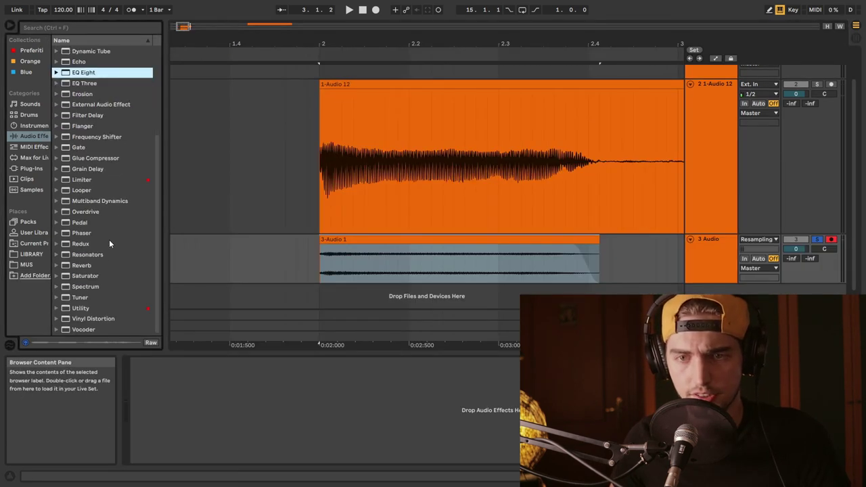
click(89, 291)
key(space)
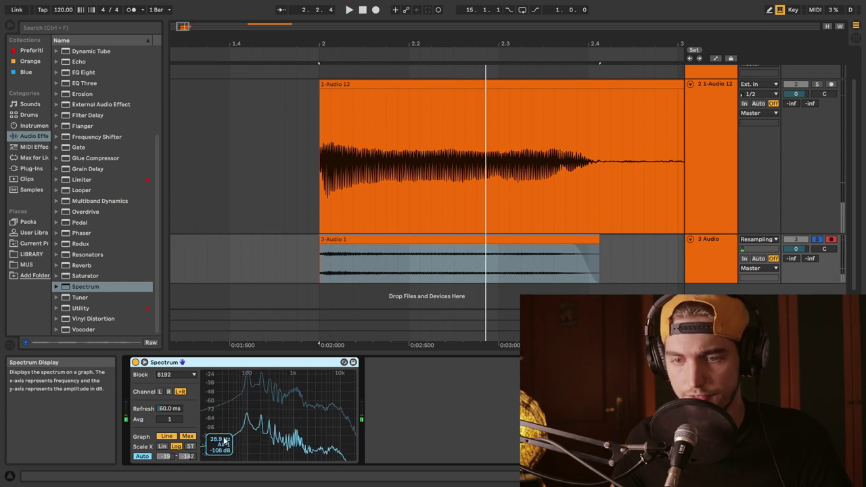
click(397, 251)
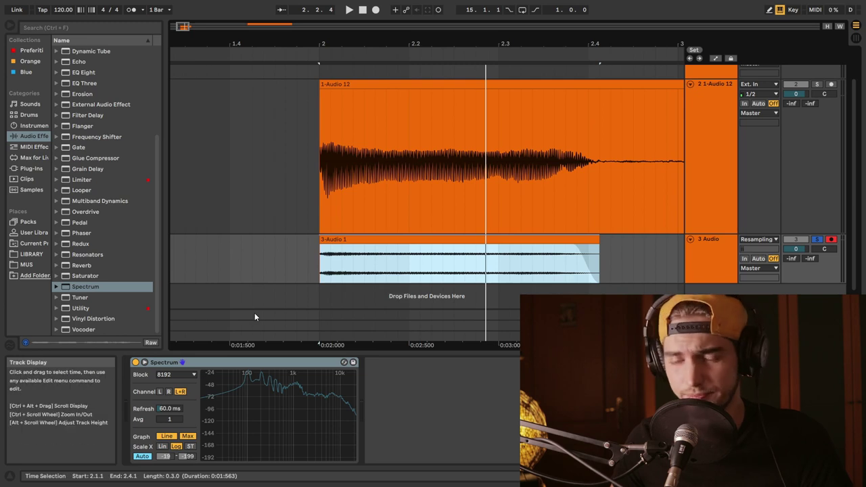
click(230, 366)
key(Delete)
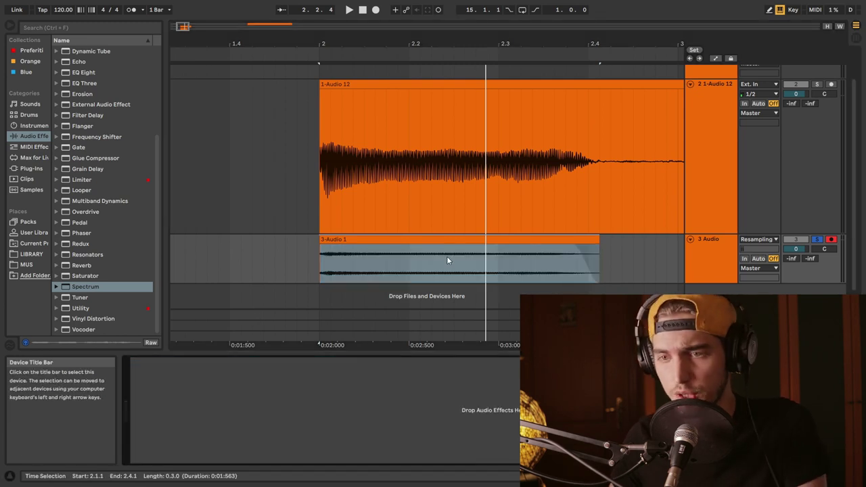
- Open the sample settings of the 3-Audio 1 clip and set its warp mode to Complex Pro
double_click(407, 240)
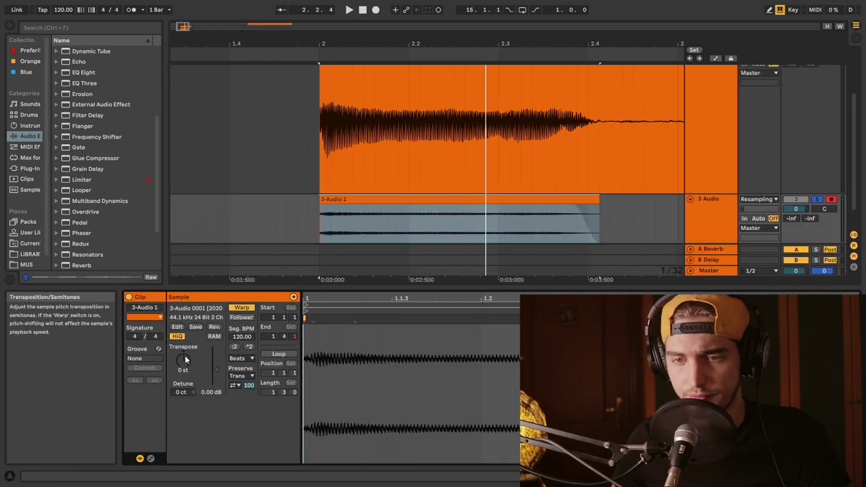
click(238, 358)
click(246, 409)
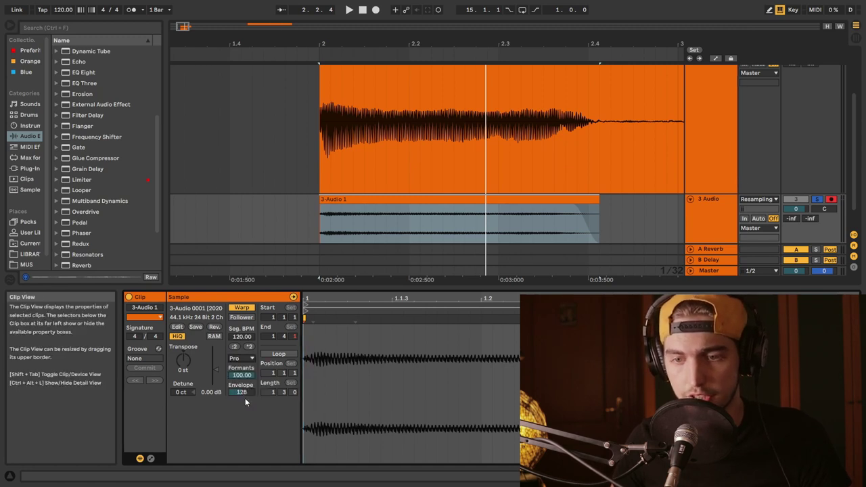
- Transpose the 3-Audio 1 clip by -12 semitones and play it back
click(182, 365)
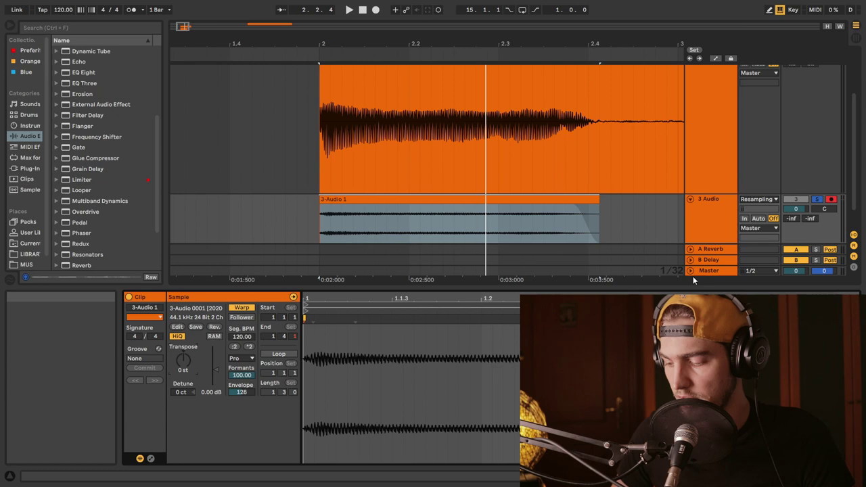
text(-12)
key(Return)
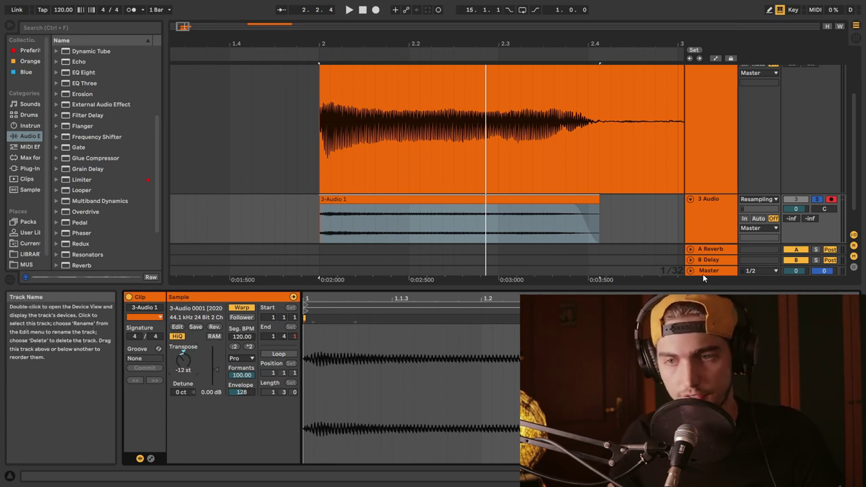
key(space)
key(space)
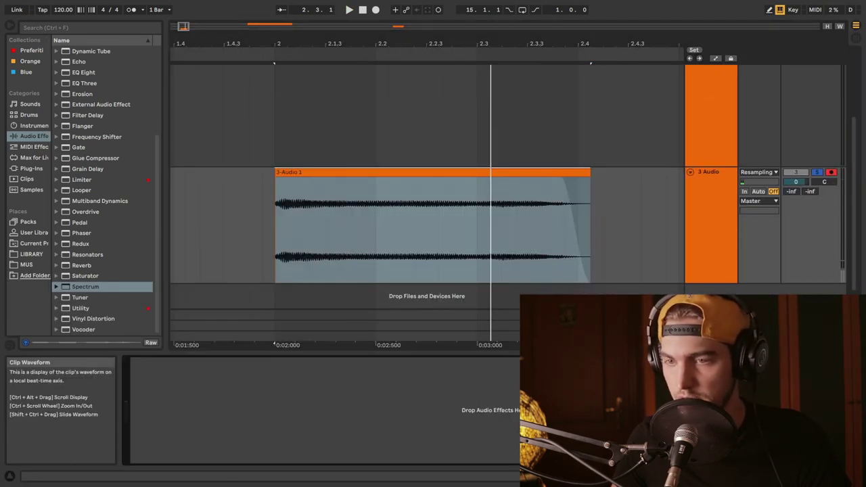
- Set the clip's Formants to 73.44 and Envelope to 256 while auditioning it
key(shift+Tab)
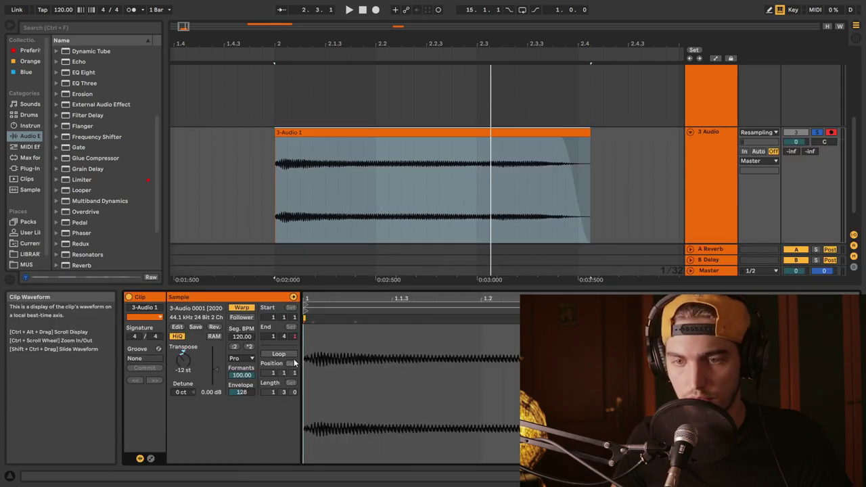
drag(237, 376, 237, 406)
key(space)
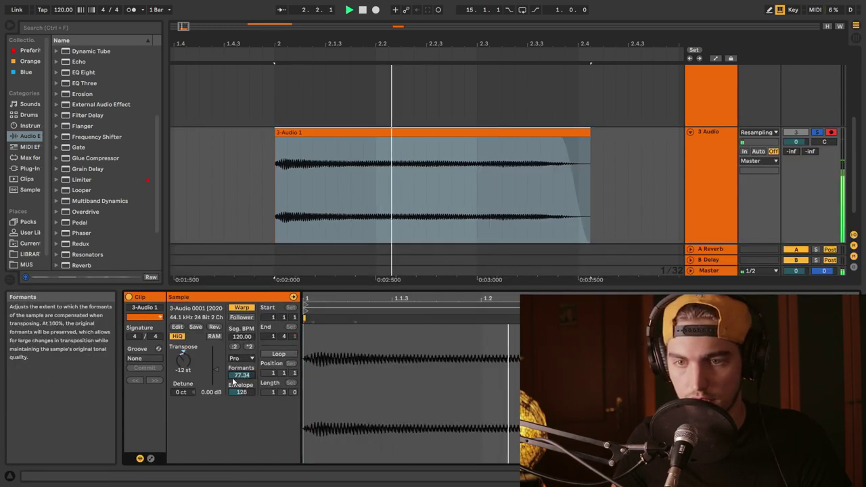
key(space)
key(space)
drag(238, 375, 238, 406)
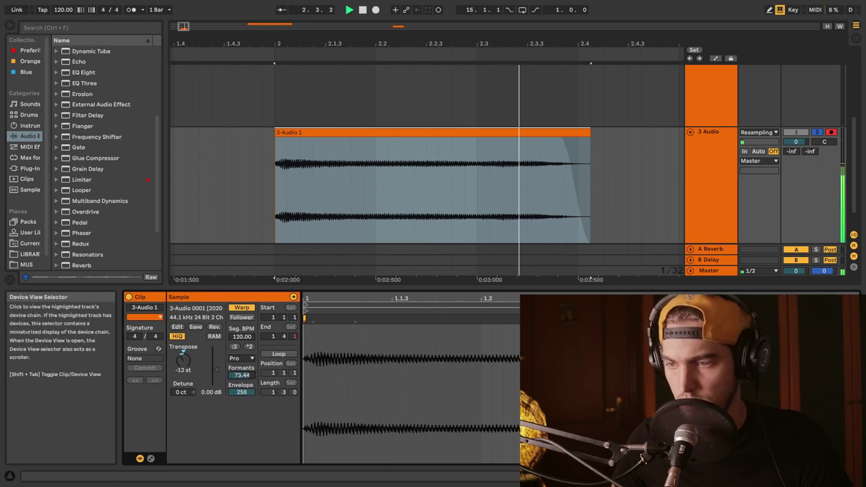
click(815, 476)
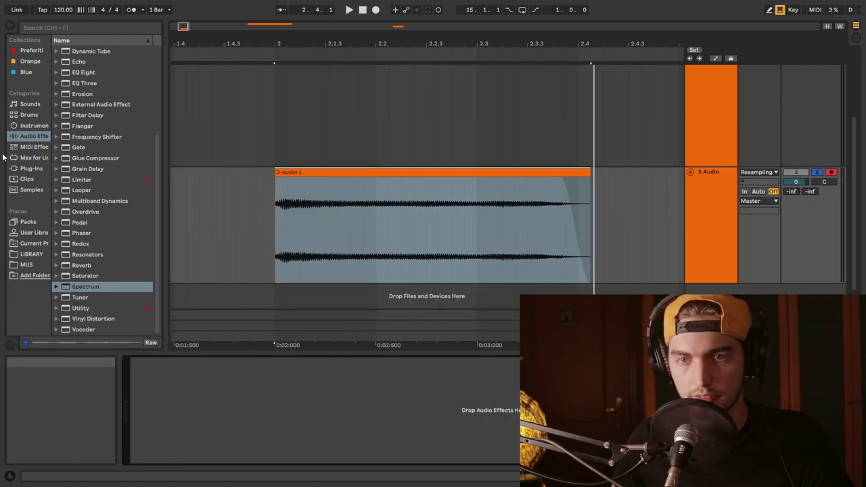
click(717, 224)
click(761, 476)
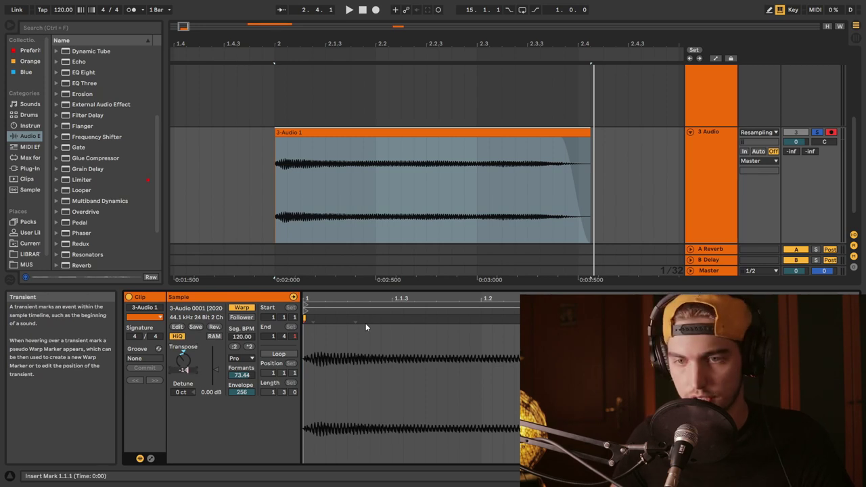
- Compare playback of the clip with Formants at 0.00 and at 100.00, leaving the value at 100.00
key(space)
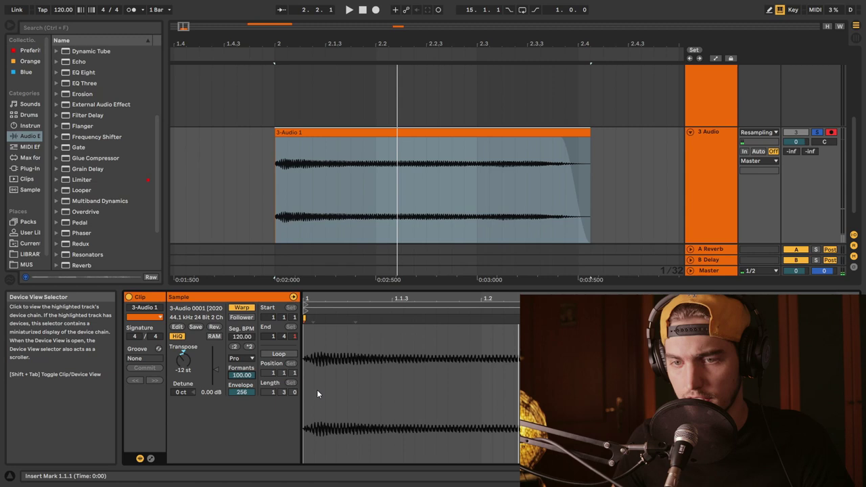
drag(249, 380, 230, 431)
key(space)
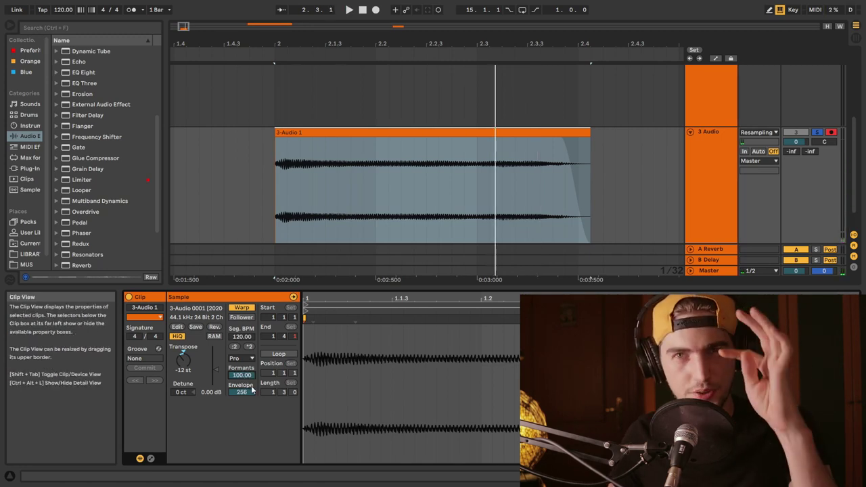
drag(244, 377, 244, 464)
key(space)
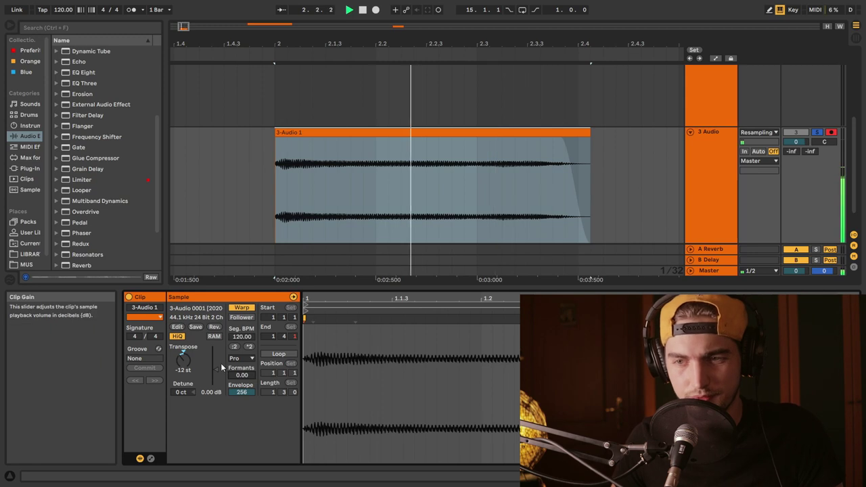
drag(243, 373, 242, 290)
key(space)
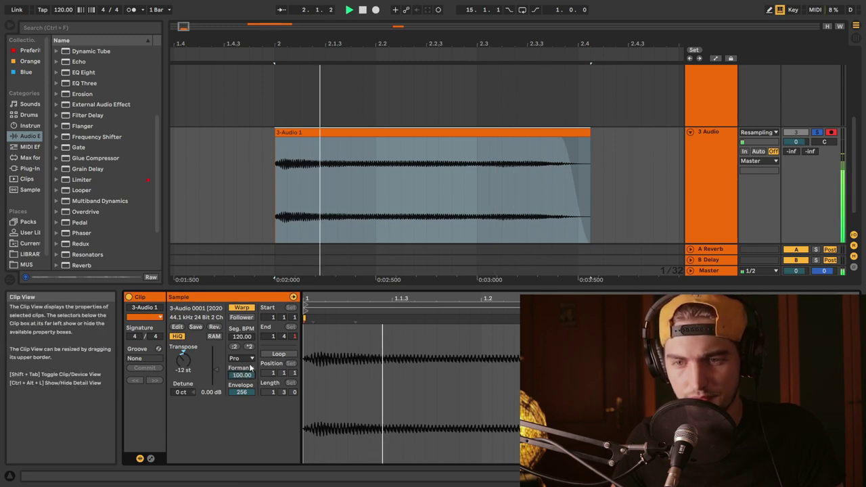
- Stop playback and add EQ Eight to the 3 Audio track
key(space)
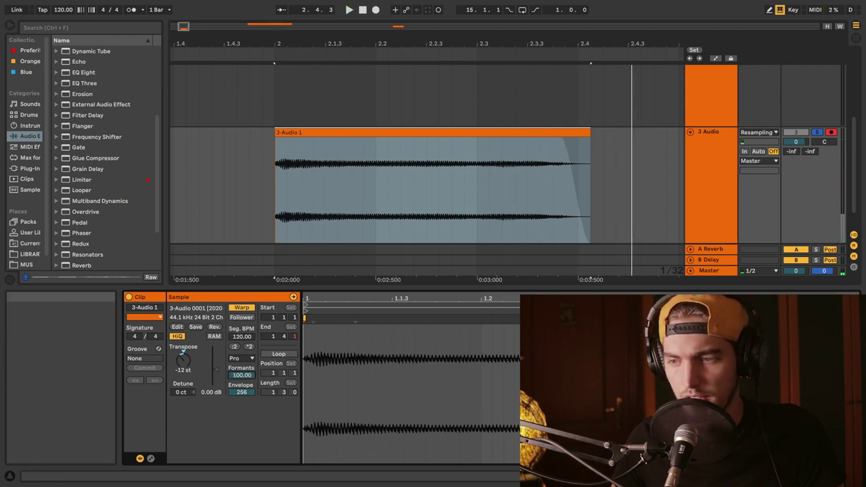
click(808, 476)
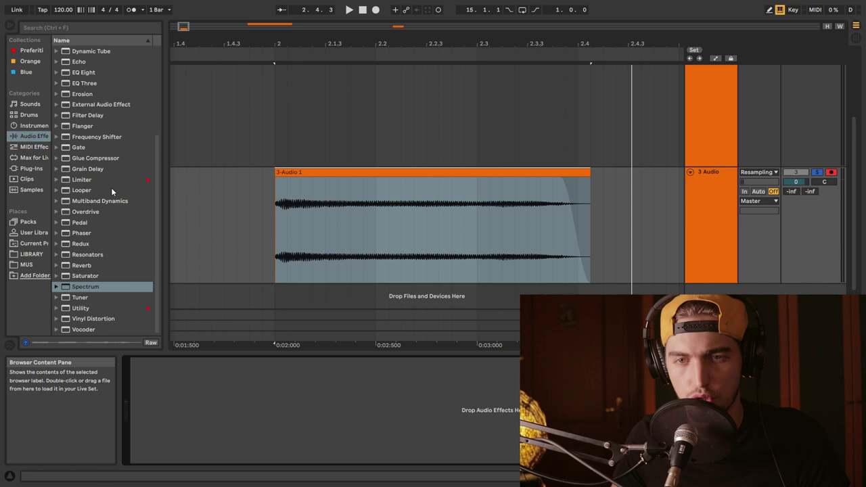
scroll(100, 202, up, 5)
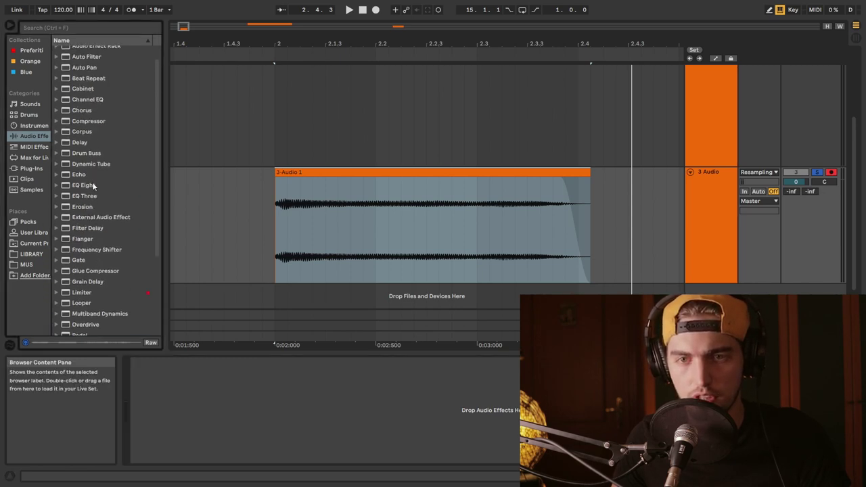
drag(213, 433, 215, 430)
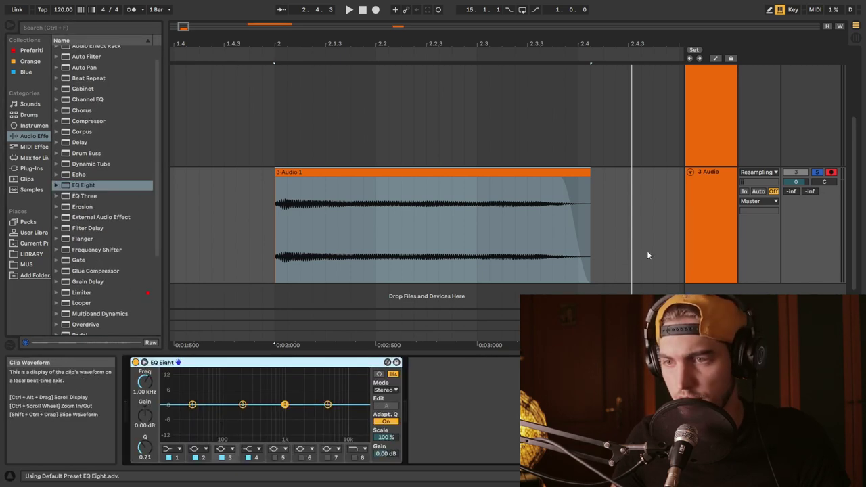
- Lower the Formants value of the 3-Audio 1 clip while auditioning it, and return to the track's devices
key(shift+Tab)
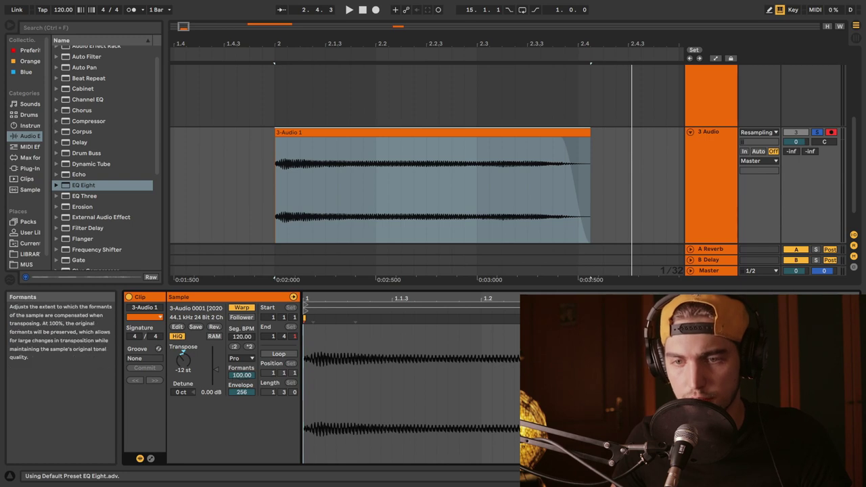
key(space)
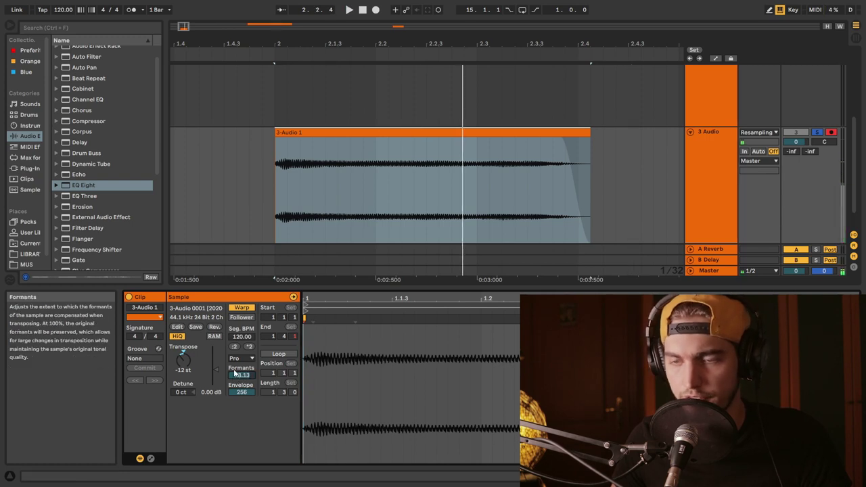
key(shift+Tab)
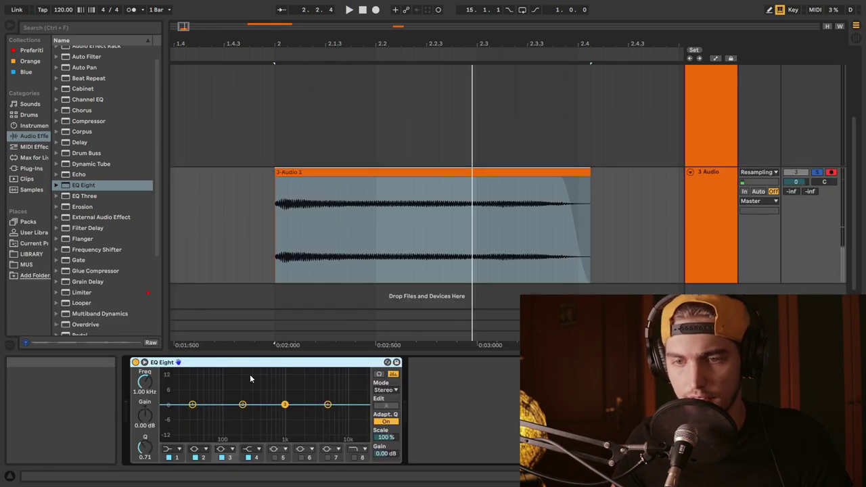
- Lower EQ Eight's high shelf and cut band 3 to -9.55 dB at 918 Hz with a Q of 2.59 while listening
drag(327, 404, 284, 423)
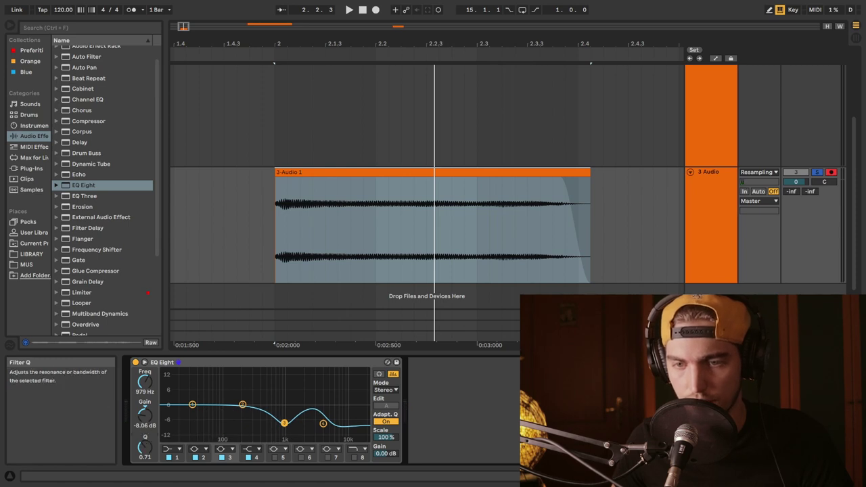
drag(144, 448, 145, 423)
key(space)
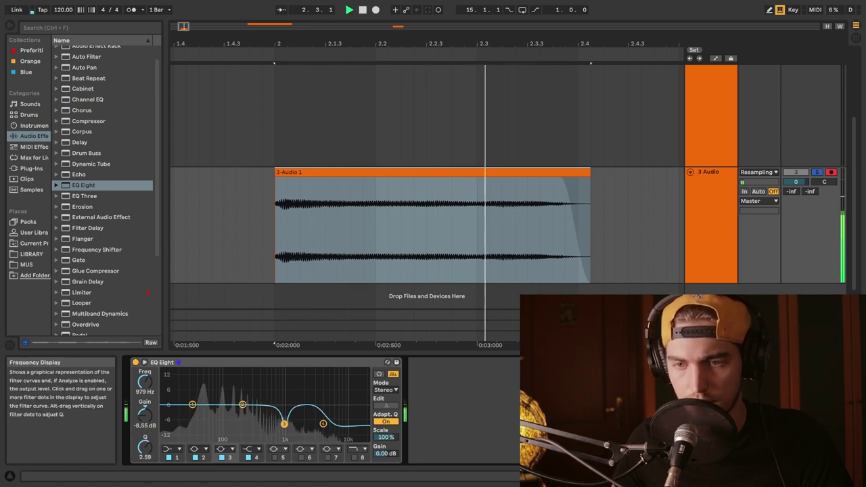
drag(284, 424, 283, 427)
key(space)
key(space)
key(space)
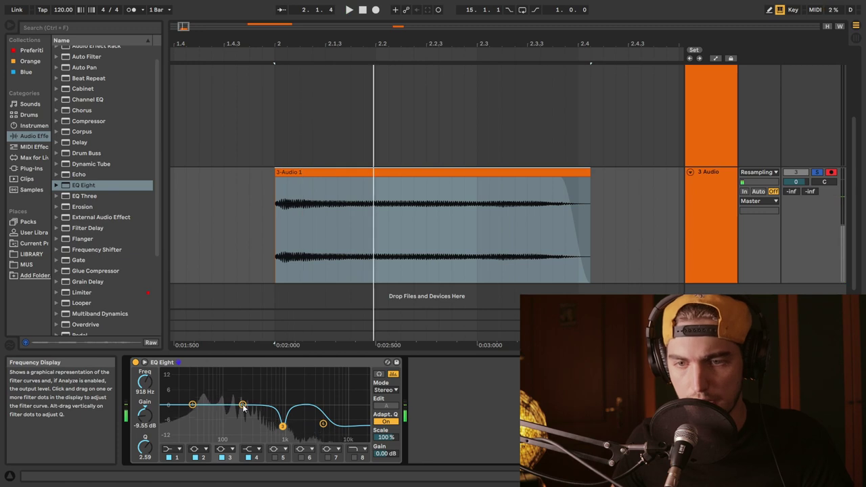
- Cut EQ Eight's band 2 to -8.06 dB at 147 Hz with a Q of 1.87 while auditioning the clip
drag(242, 405, 221, 404)
drag(145, 447, 144, 436)
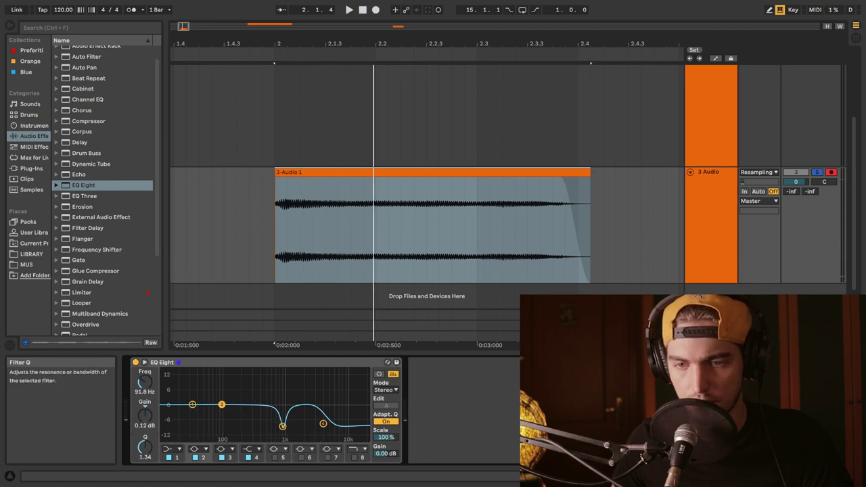
key(space)
drag(221, 404, 223, 435)
key(space)
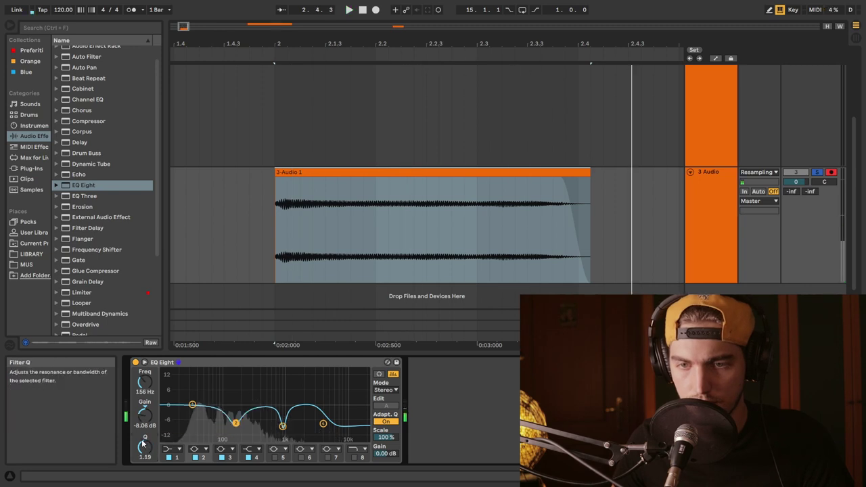
key(space)
drag(238, 422, 236, 422)
key(space)
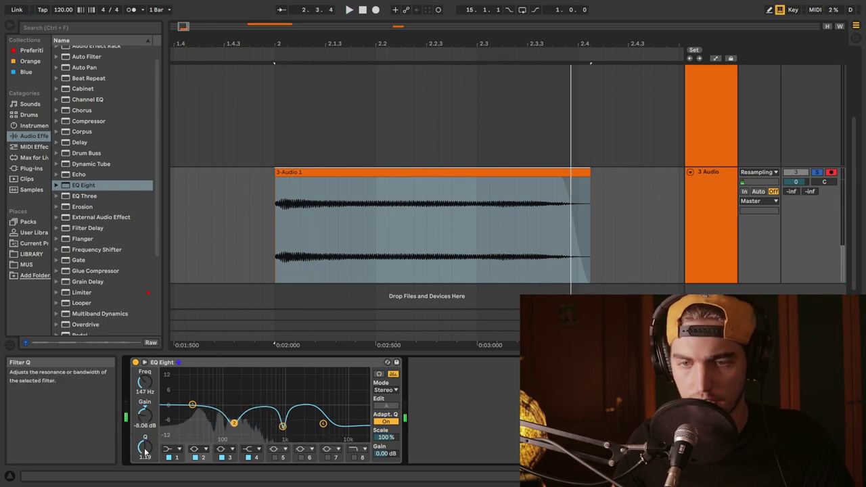
drag(146, 448, 145, 441)
key(space)
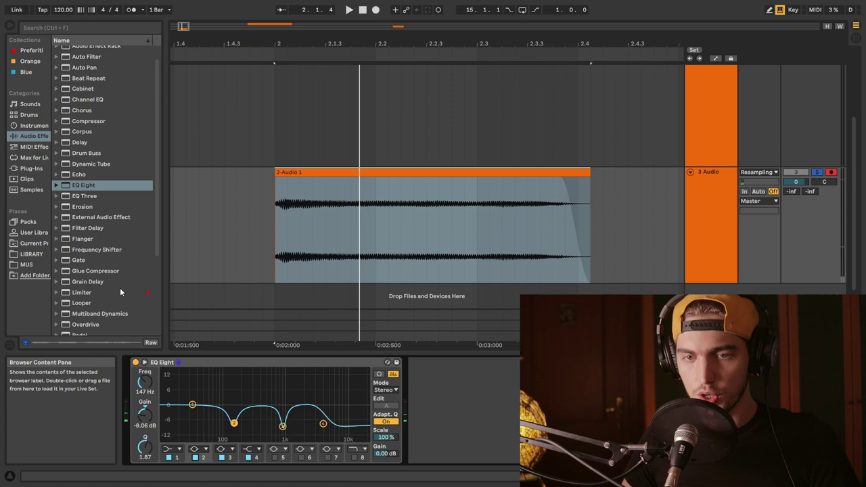
- Add Saturator after EQ Eight and set its curve type to Hard Curve
scroll(135, 280, down, 3)
scroll(102, 244, down, 1)
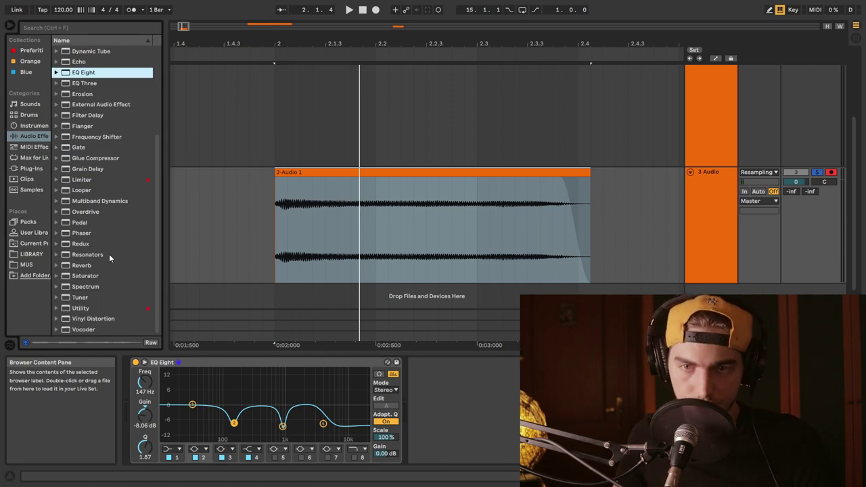
double_click(101, 276)
click(466, 420)
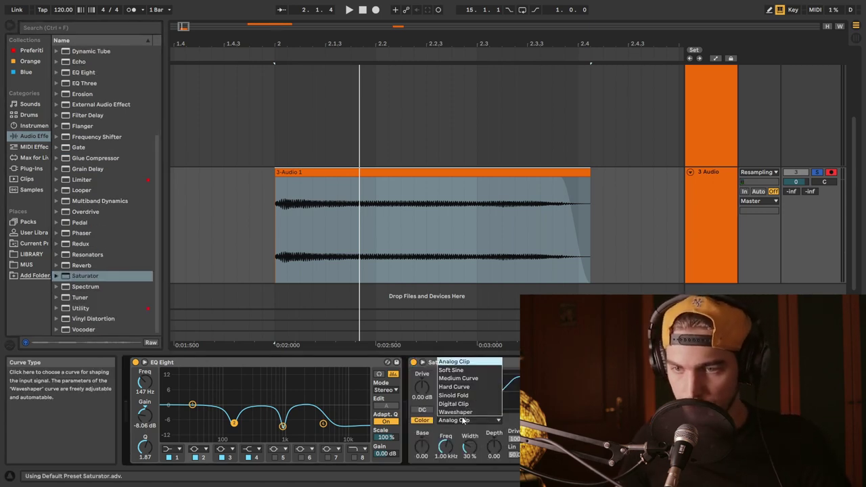
click(462, 387)
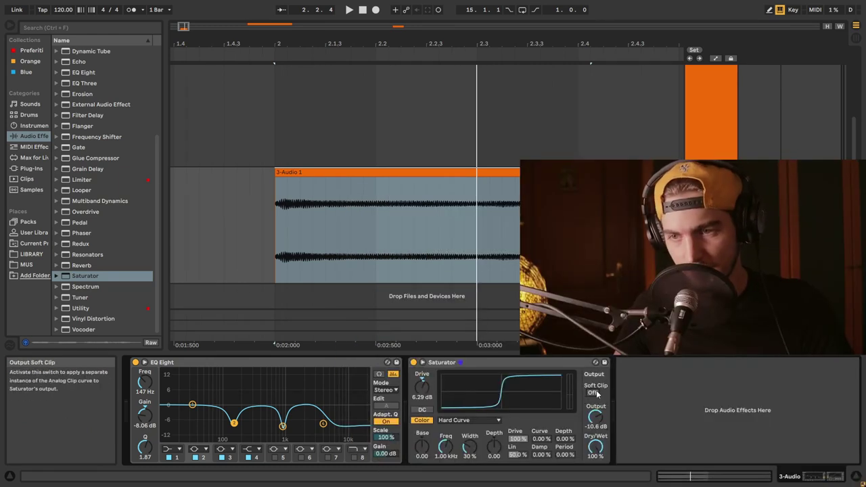
- Turn on Saturator's Soft Clip and set its Drive to 2.29 dB during playback
click(593, 392)
key(space)
drag(424, 392, 449, 416)
- Audition Saturator's Medium Curve, Sinoid Fold and Digital Clip curve types in turn
click(451, 419)
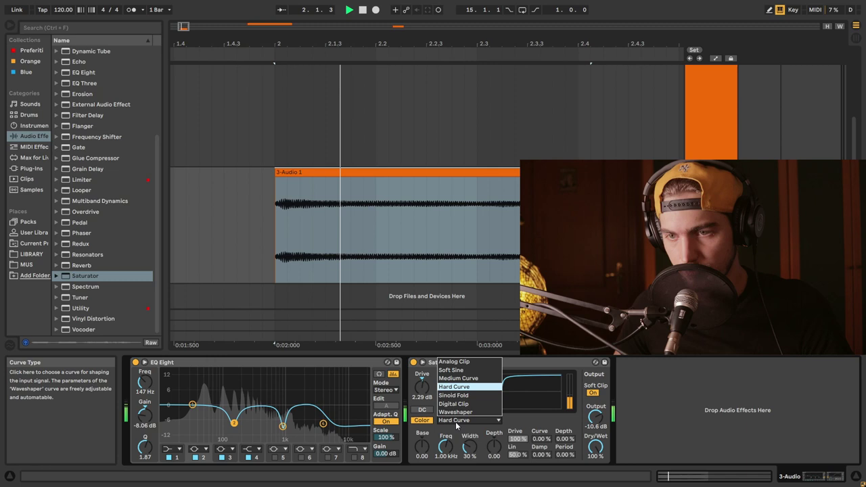
click(460, 380)
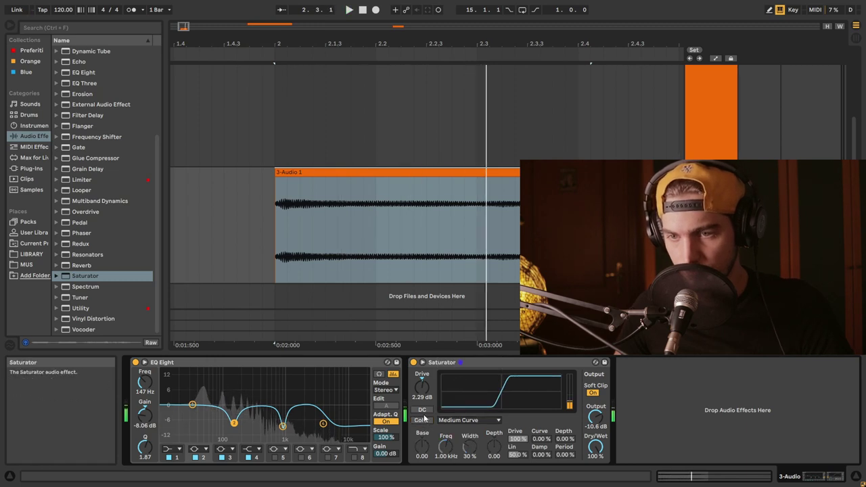
click(467, 419)
click(460, 399)
click(467, 419)
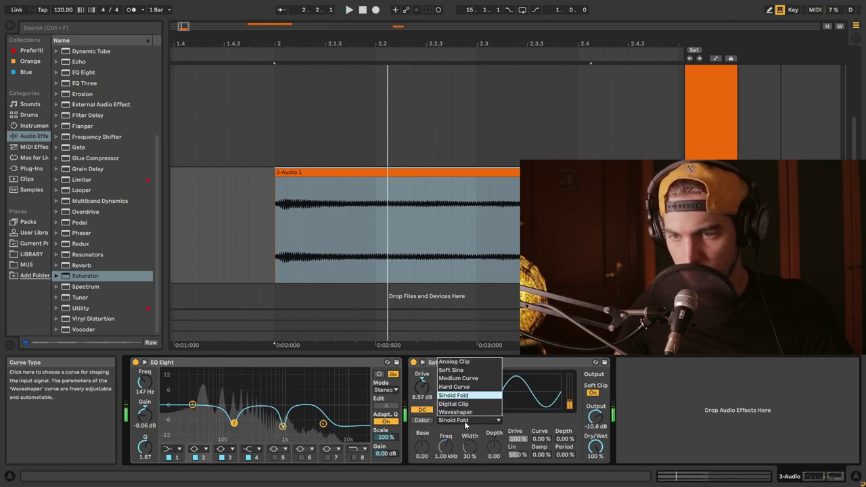
click(471, 402)
- Try Saturator's Waveshaper curve with the Color frequency at 347 Hz while listening
click(464, 420)
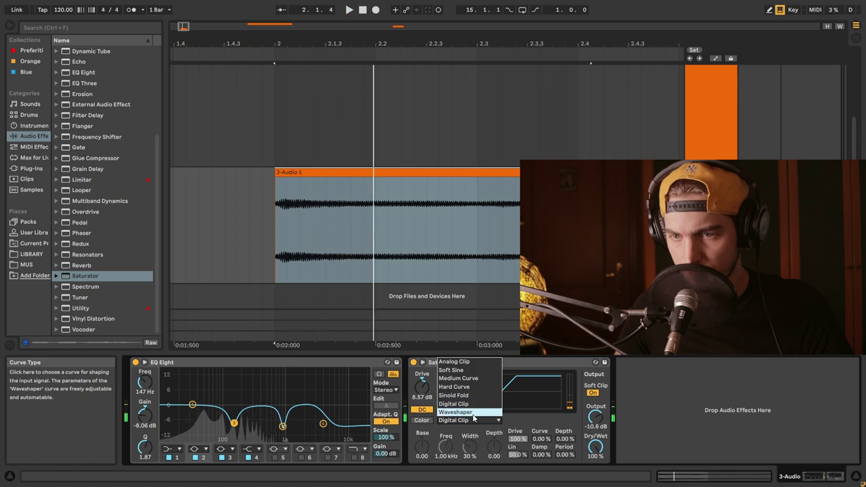
click(470, 423)
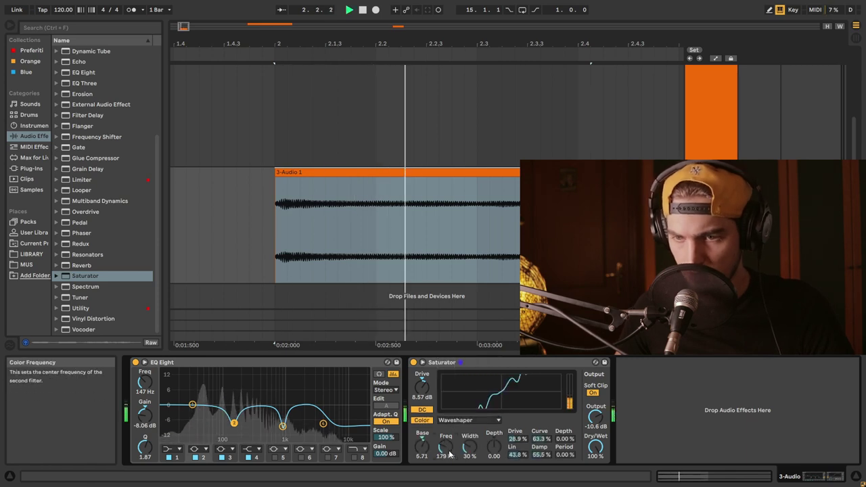
drag(449, 455, 449, 433)
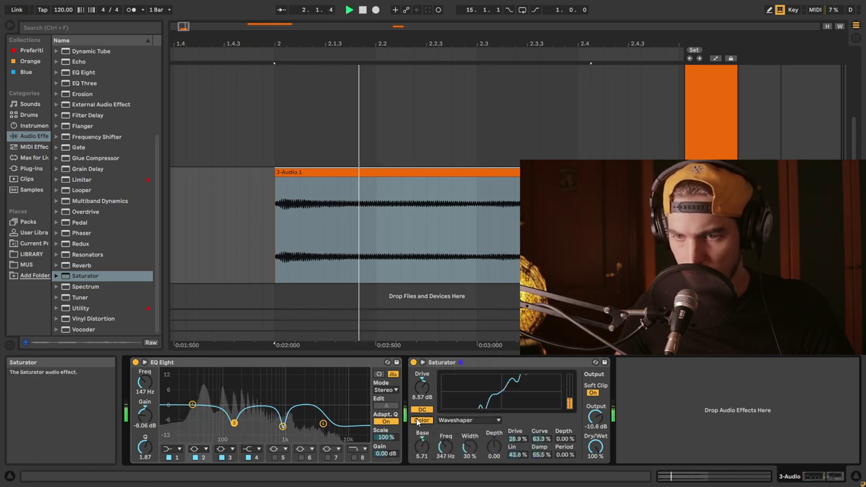
key(space)
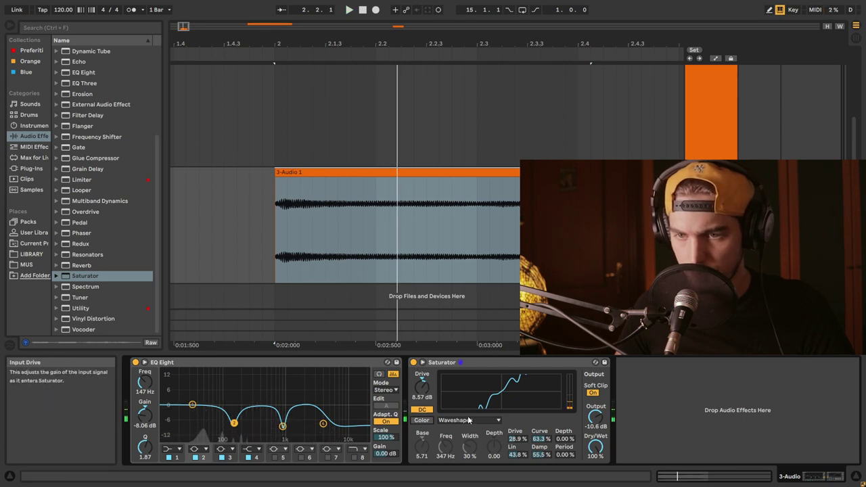
- Set Saturator's curve type to Hard Curve and its Drive to 0.00 dB, and audition the result
click(450, 420)
click(473, 387)
key(space)
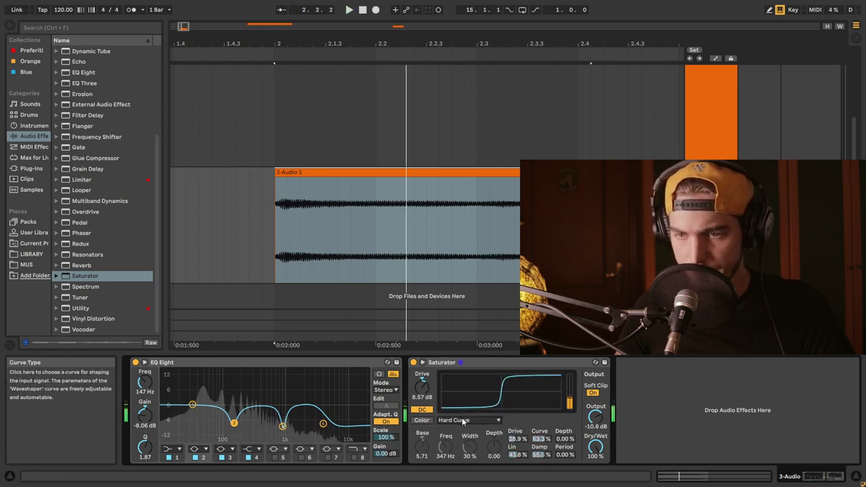
drag(422, 387, 421, 406)
double_click(420, 392)
key(space)
key(space)
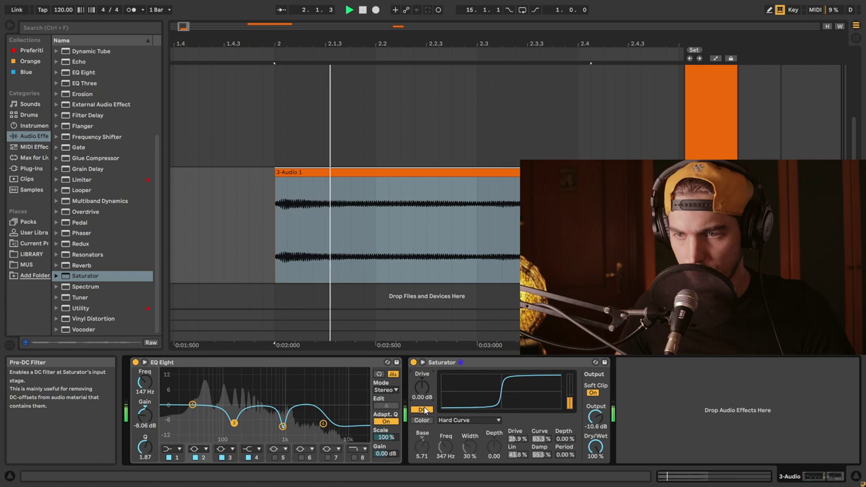
key(space)
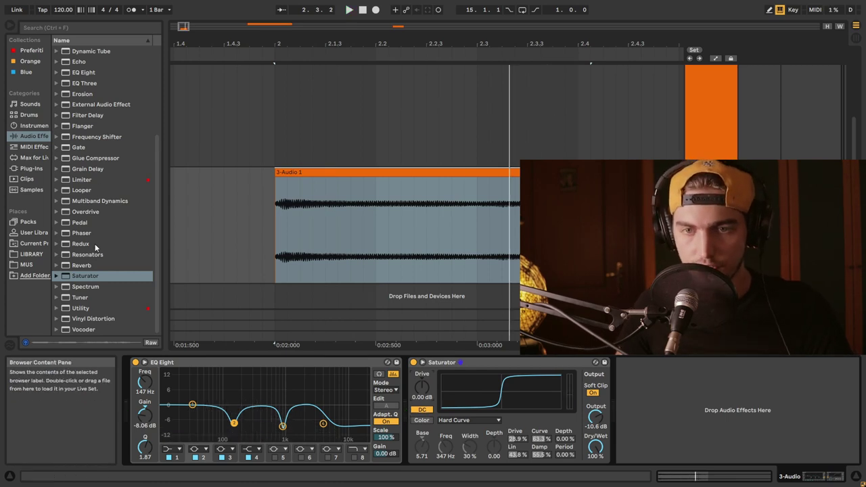
- Add Overdrive after Saturator in the 3 Audio track's device chain
scroll(102, 259, up, 5)
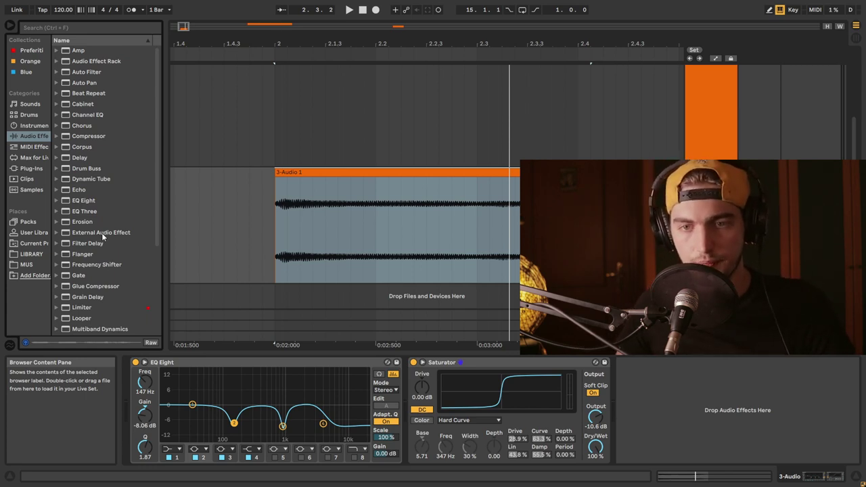
scroll(112, 239, down, 2)
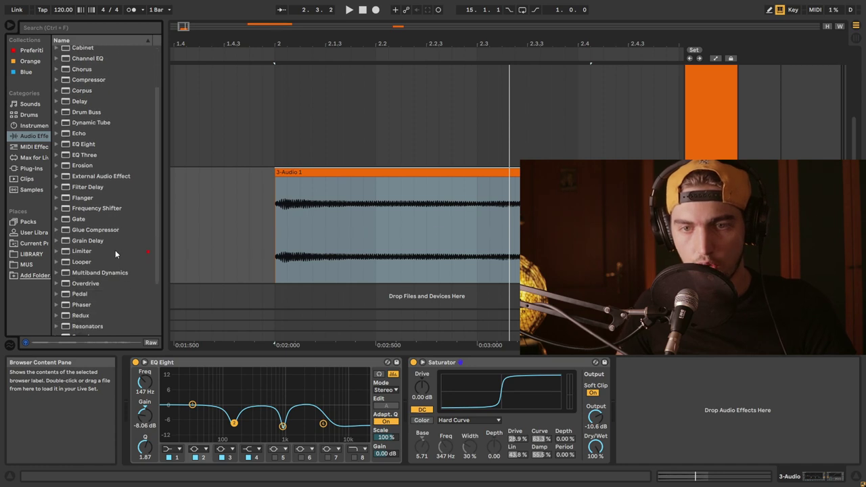
drag(93, 284, 699, 397)
- Set Overdrive's bandpass filter to 194 Hz with a bandwidth of 3.69 and its Tone to 67% while auditioning
key(space)
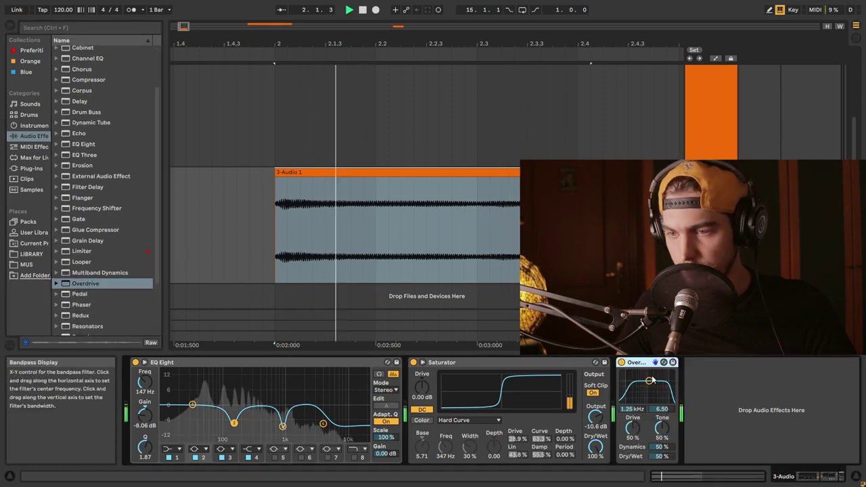
mouse_move(635, 382)
mouse_down()
mouse_move(628, 386)
mouse_move(637, 390)
mouse_up()
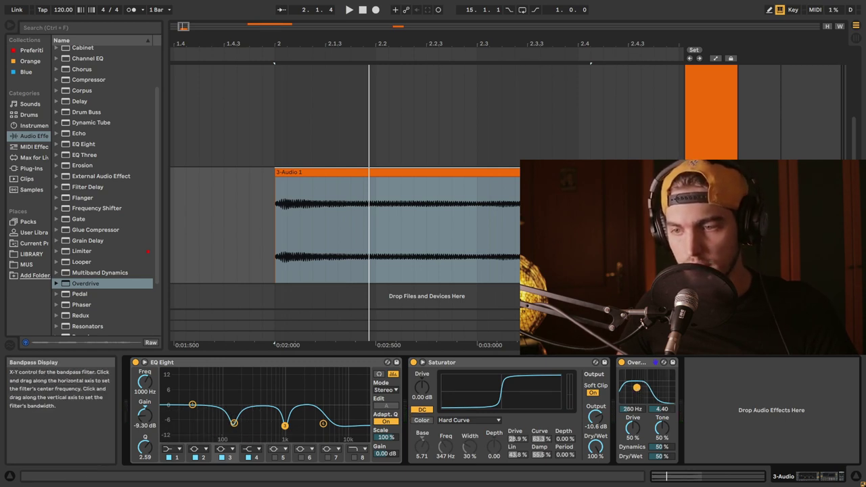
key(space)
drag(663, 431, 663, 409)
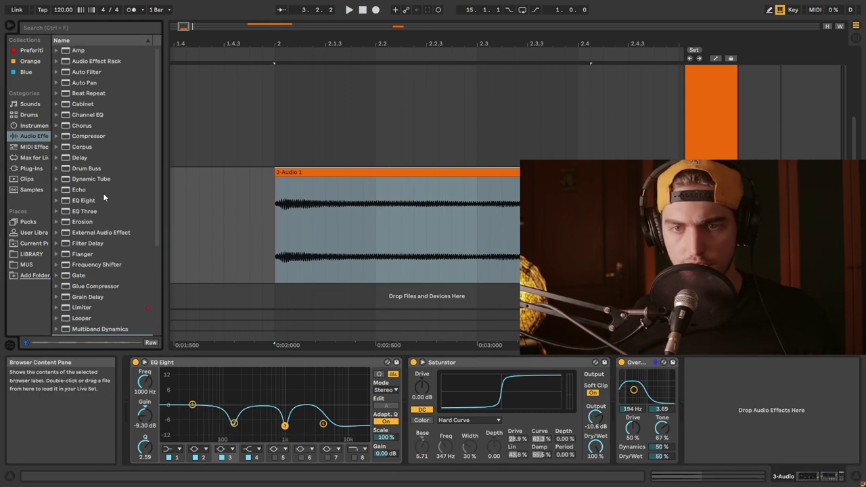
- Add Chorus after Overdrive and set its modulation to an Amount of 5.67 ms and a Rate of 0.42 Hz
click(85, 127)
drag(753, 395, 707, 385)
key(space)
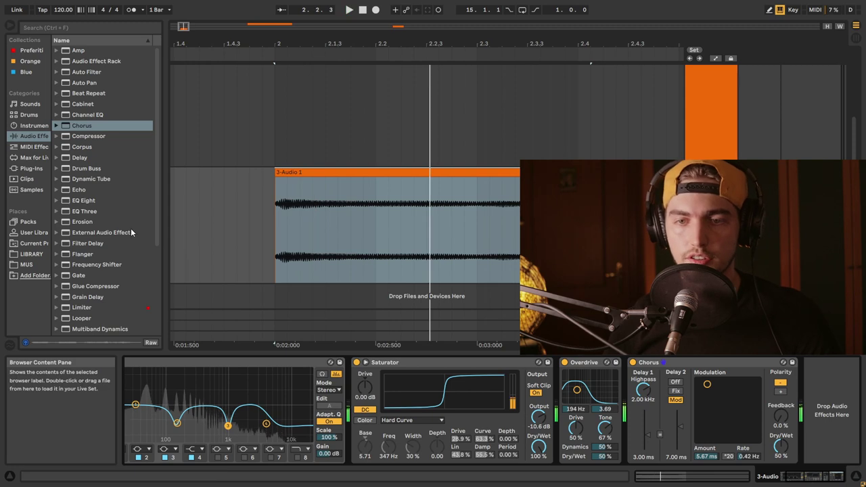
- Add Frequency Shifter after Chorus and set its LFO Amount to 1.00 Hz with a square wave shape during playback
drag(100, 264, 825, 460)
key(space)
mouse_move(759, 397)
mouse_down()
mouse_move(758, 376)
mouse_move(758, 412)
mouse_up()
key(space)
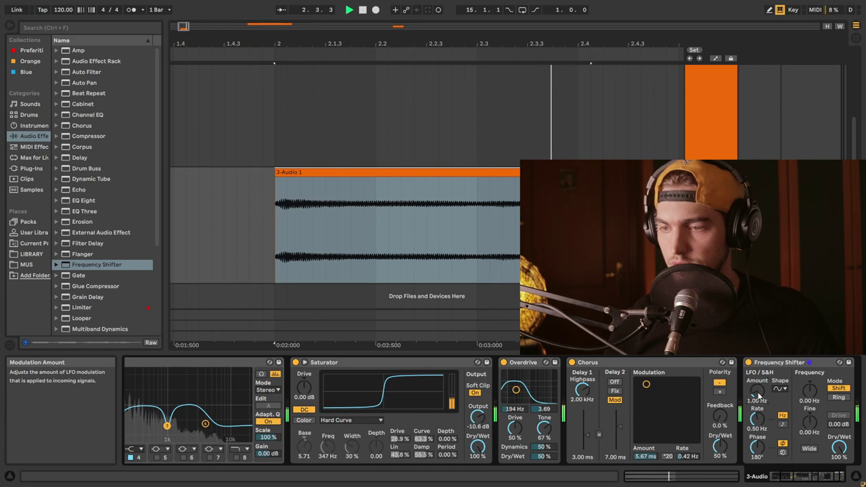
click(782, 390)
click(781, 399)
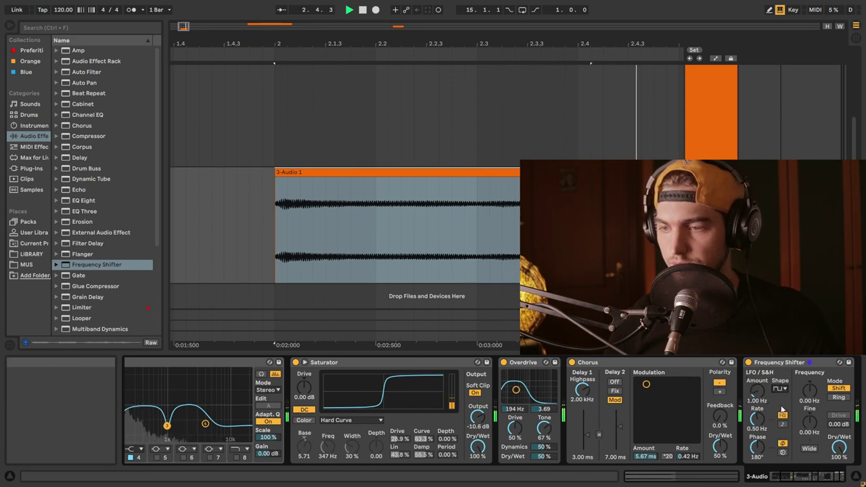
- Try Ring mode on Frequency Shifter, then return it to Shift with a sine LFO and a coarse frequency of -5.00 Hz
click(838, 397)
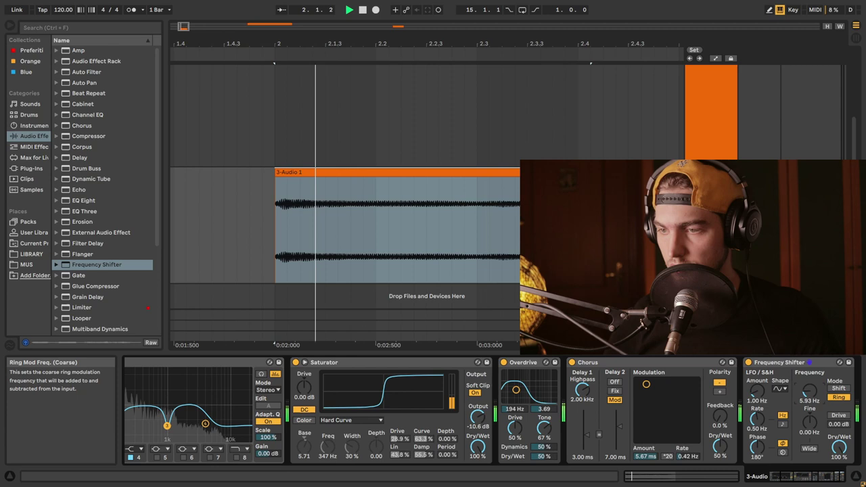
drag(809, 391, 810, 399)
key(space)
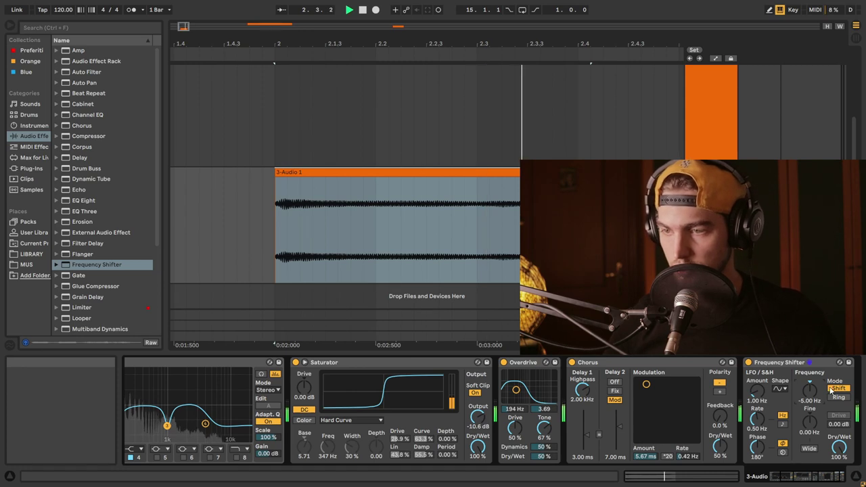
- Audition the clip with Frequency Shifter bypassed and with it re-enabled
click(748, 363)
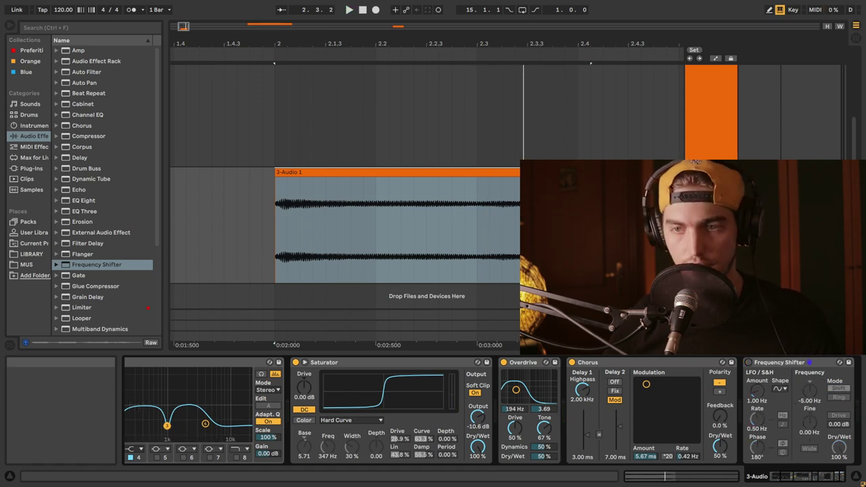
key(space)
click(749, 363)
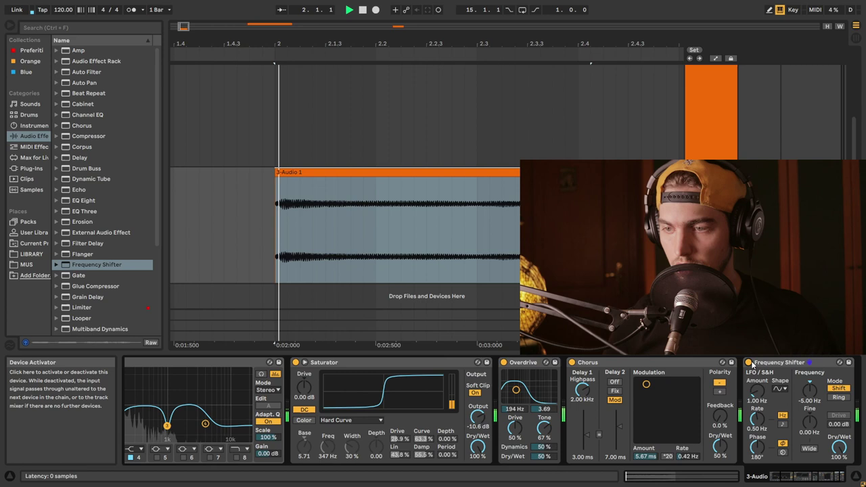
key(space)
- Set EQ Eight's band 4 to 2.90 kHz with a gain of -7.56 dB
scroll(361, 360, right, 1)
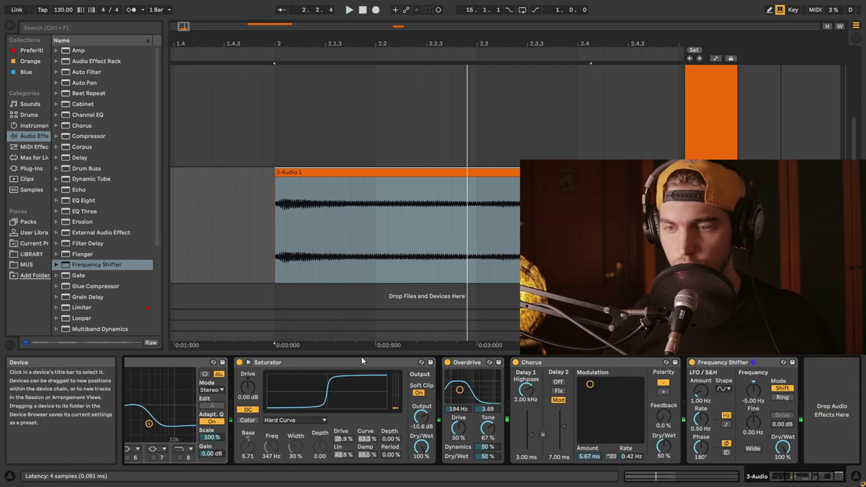
drag(810, 478, 766, 481)
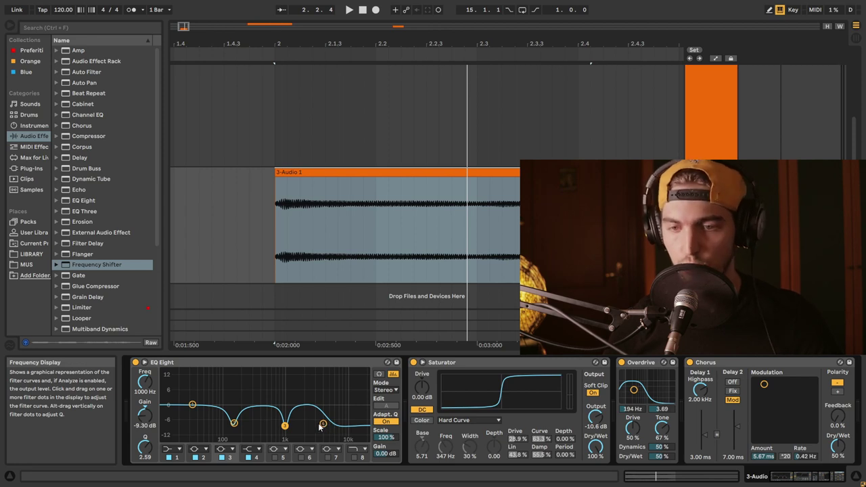
scroll(325, 363, down, 2)
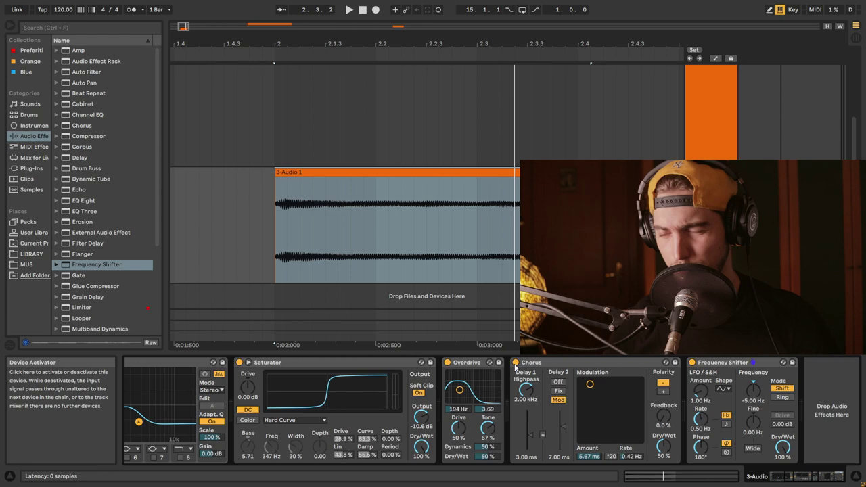
- Compare the bass during playback with Chorus and Frequency Shifter bypassed and re-enabled, leaving both devices on
click(514, 366)
key(space)
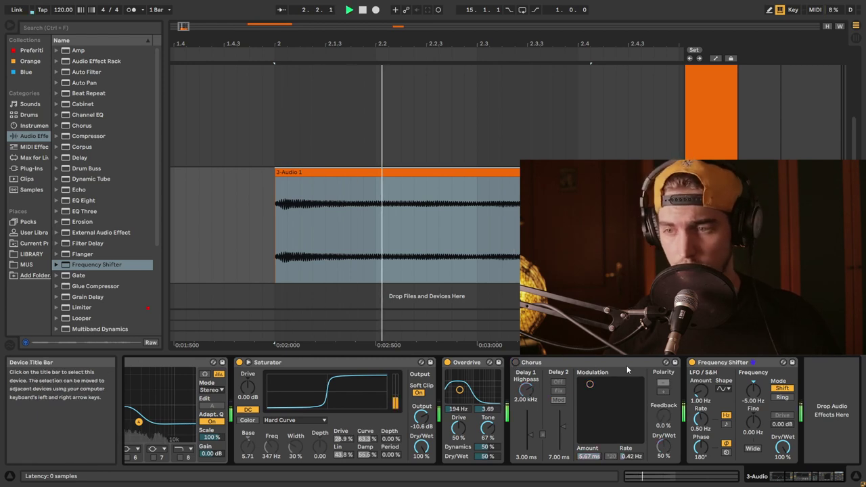
click(692, 363)
key(space)
key(space)
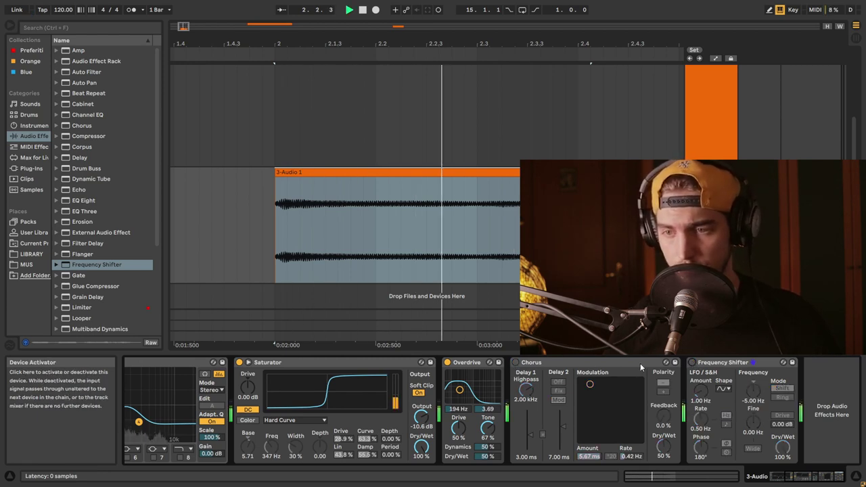
key(space)
click(515, 363)
key(space)
key(space)
click(697, 365)
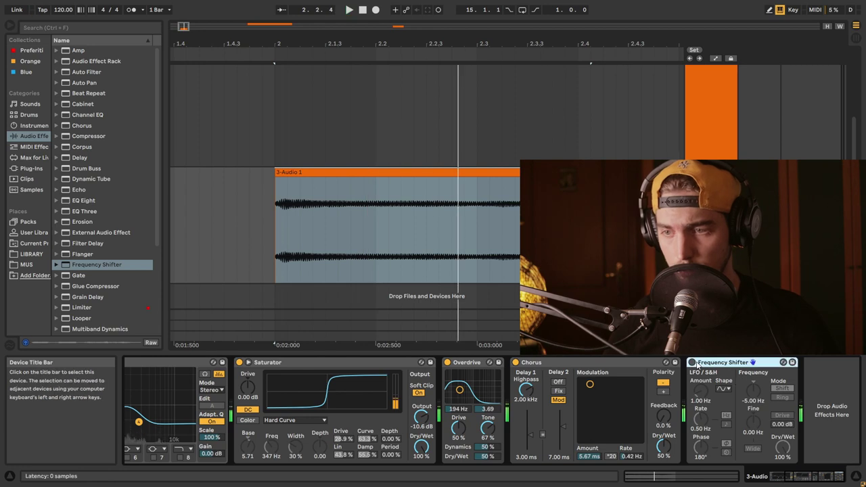
key(space)
click(691, 362)
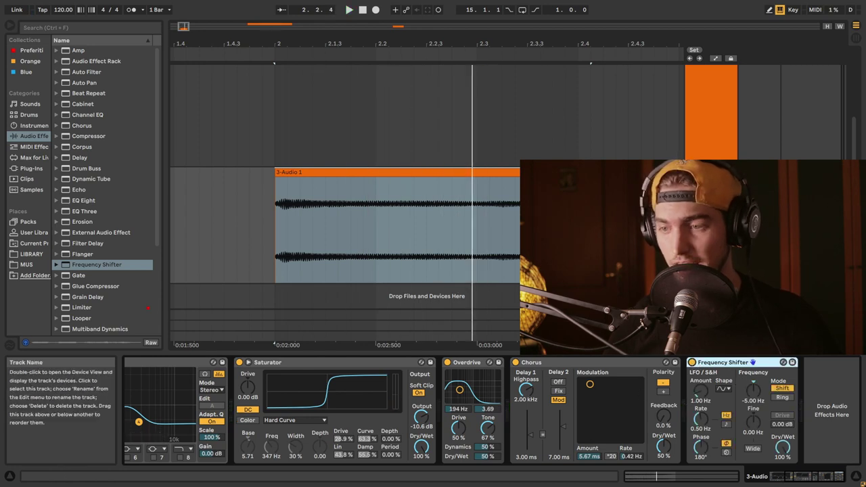
- Add Utility after Frequency Shifter and switch it to Mono
scroll(106, 288, down, 5)
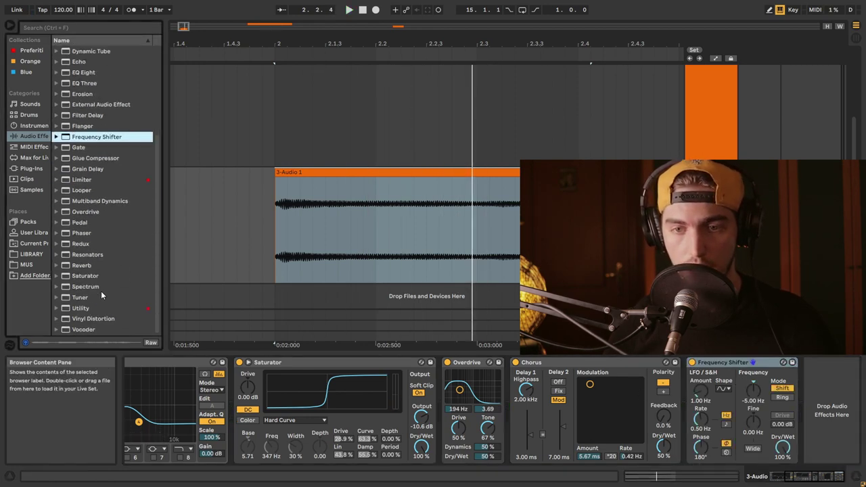
double_click(88, 310)
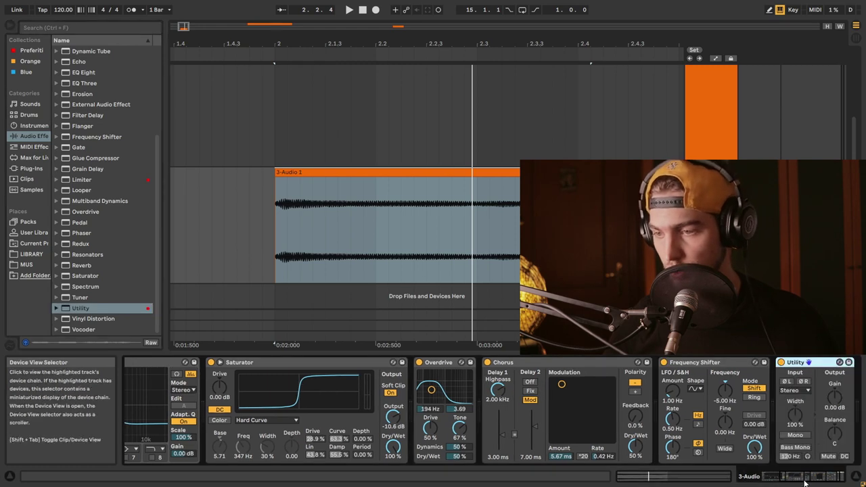
click(819, 476)
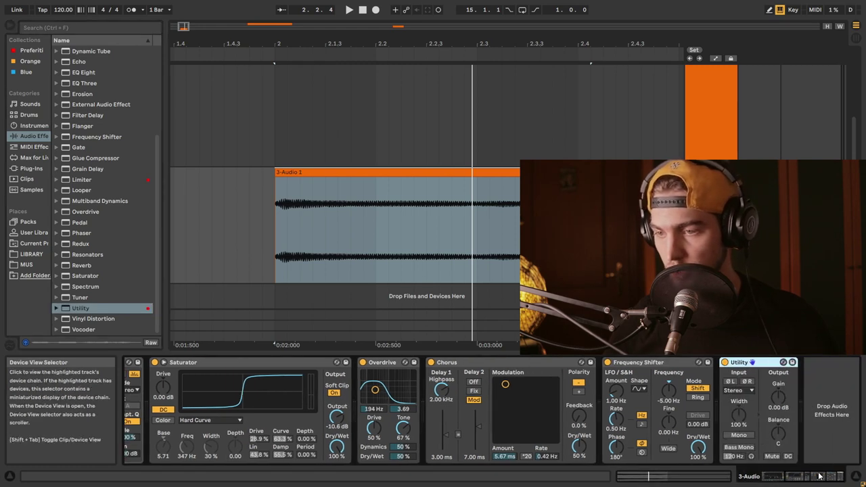
click(740, 436)
- Set Chorus to 12% Feedback and 30% Dry/Wet and Frequency Shifter's LFO Amount to 0.00 Hz while checking mono, then restore stereo
drag(698, 447, 700, 450)
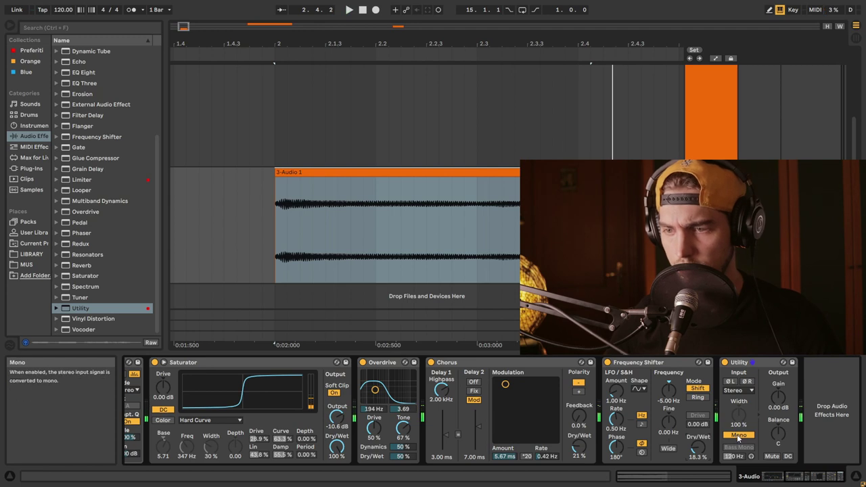
click(738, 435)
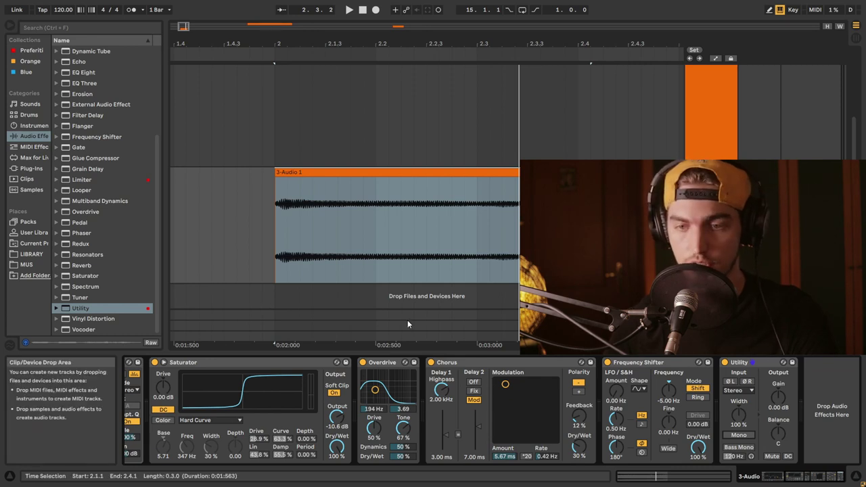
drag(778, 477, 719, 483)
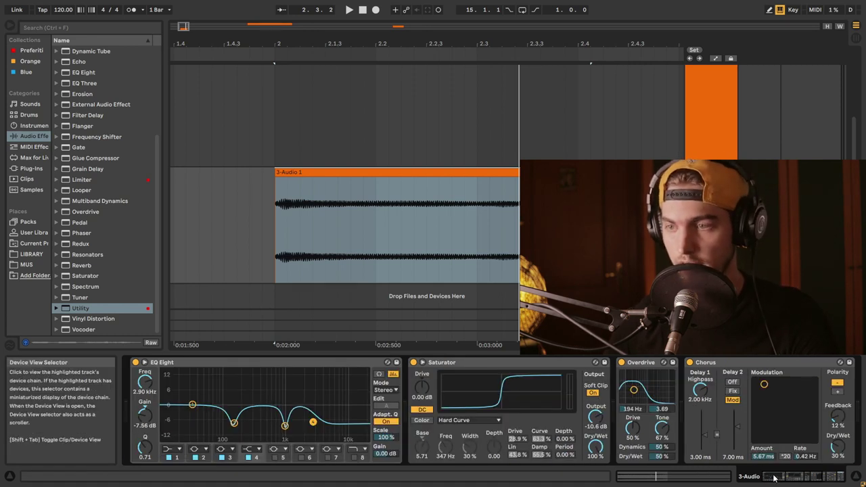
drag(774, 477, 853, 467)
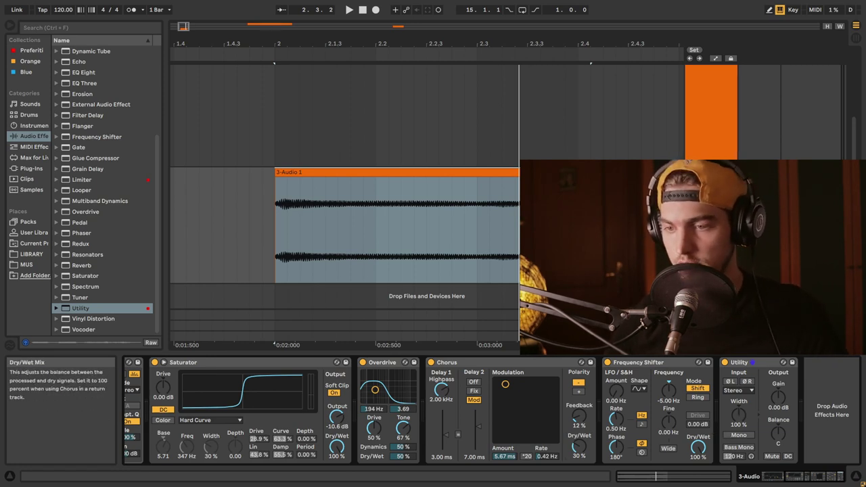
- Check the bass in Mono through Utility with Chorus enabled and bypassed during playback
click(739, 435)
key(space)
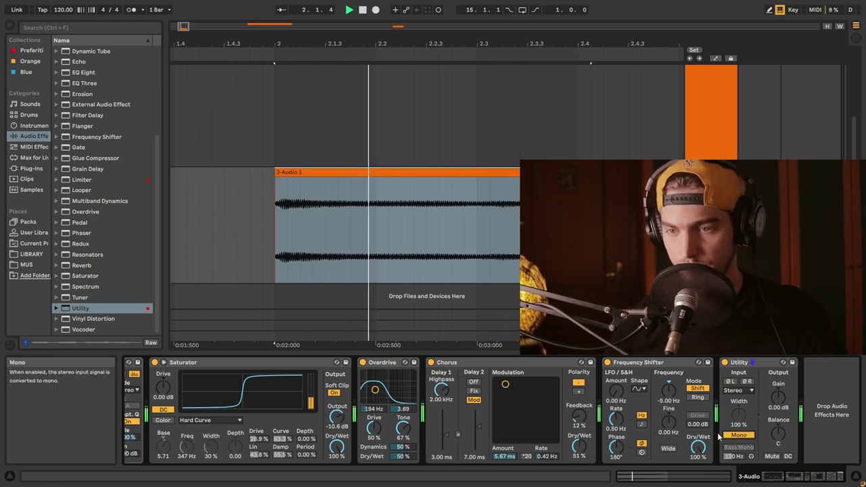
click(431, 363)
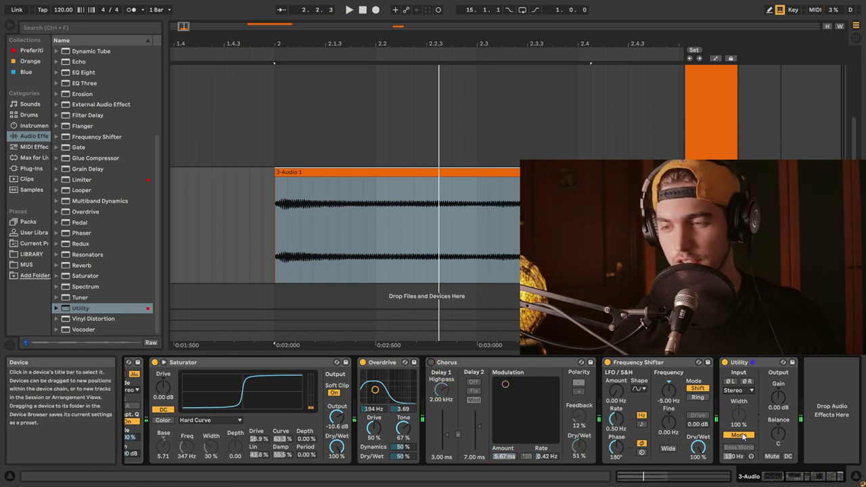
click(430, 362)
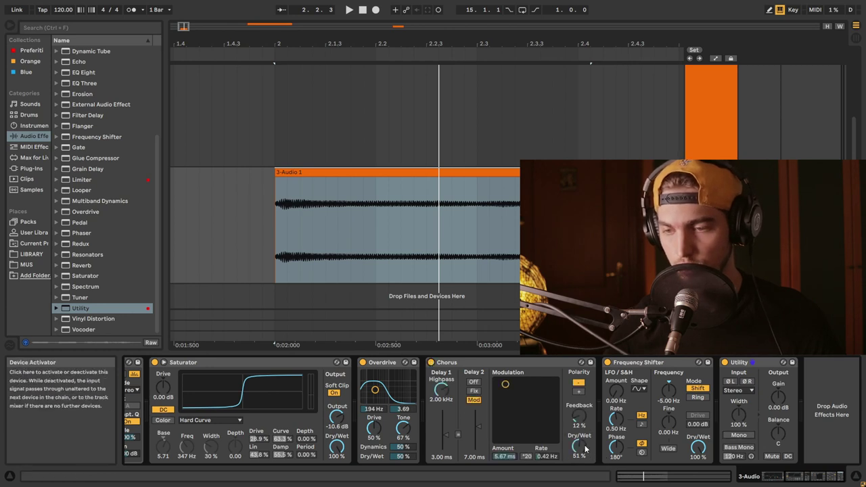
- Set Chorus's Dry/Wet to 25% and compare playback in stereo and Mono through Utility
drag(580, 447, 580, 456)
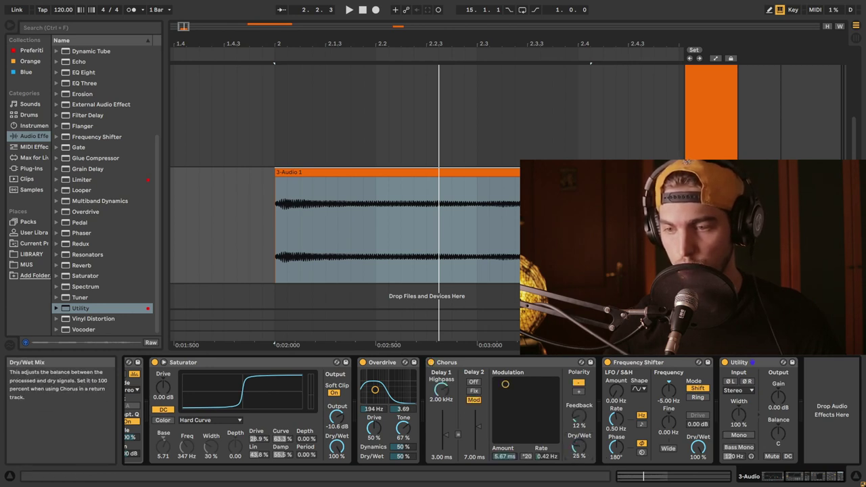
key(space)
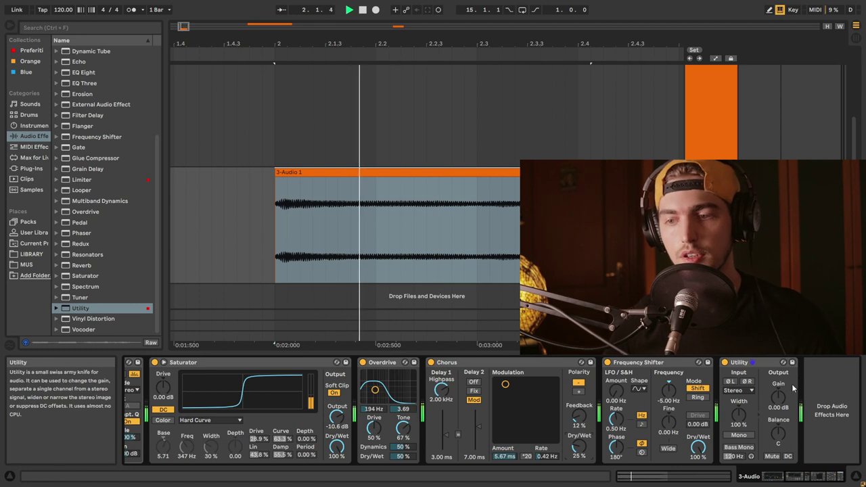
click(739, 436)
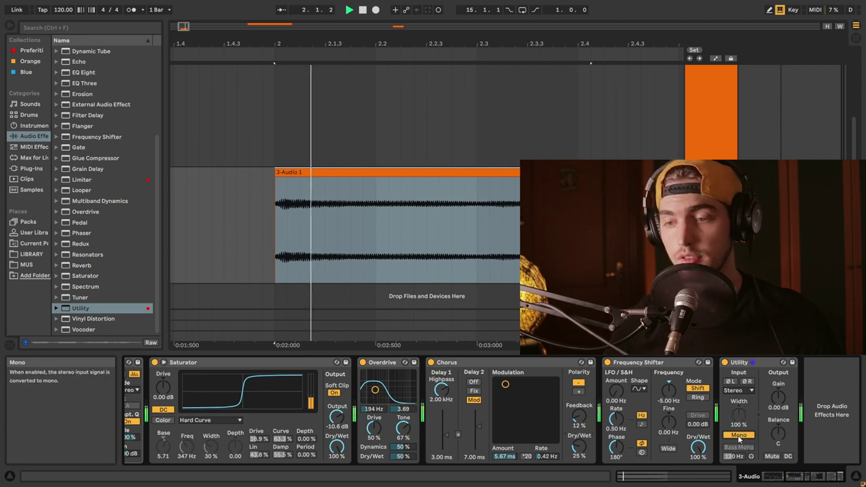
key(space)
click(738, 436)
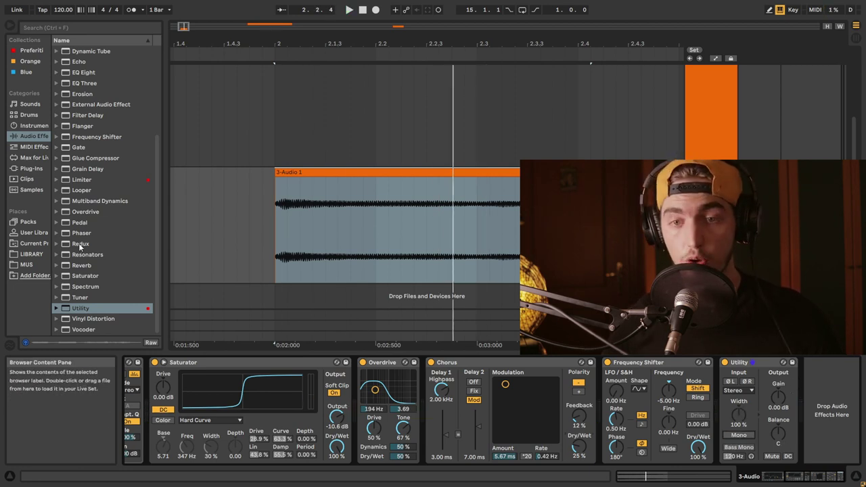
- Add the Max for Live Convolution Reverb Pro between Frequency Shifter and Utility and audition it
click(33, 157)
click(57, 61)
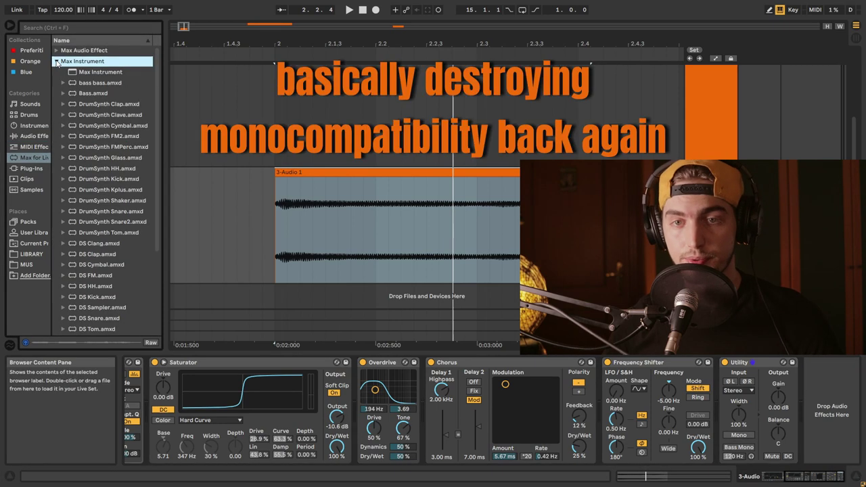
scroll(115, 161, down, 5)
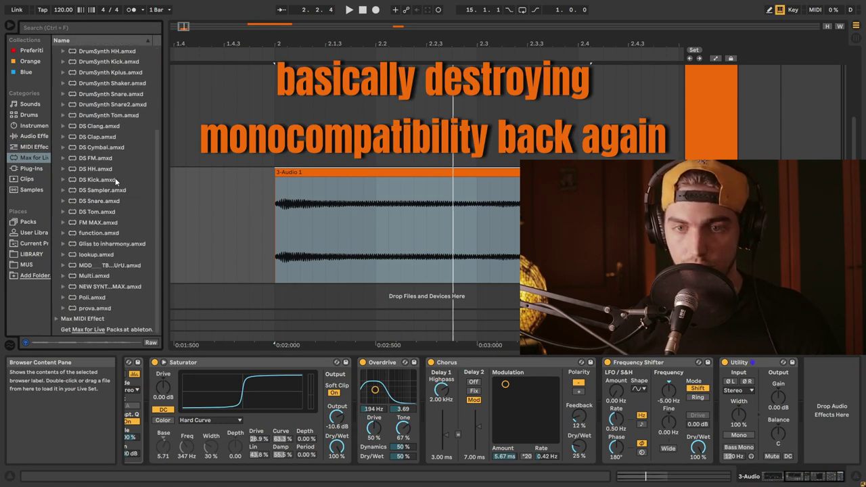
scroll(115, 179, up, 5)
scroll(116, 181, down, 5)
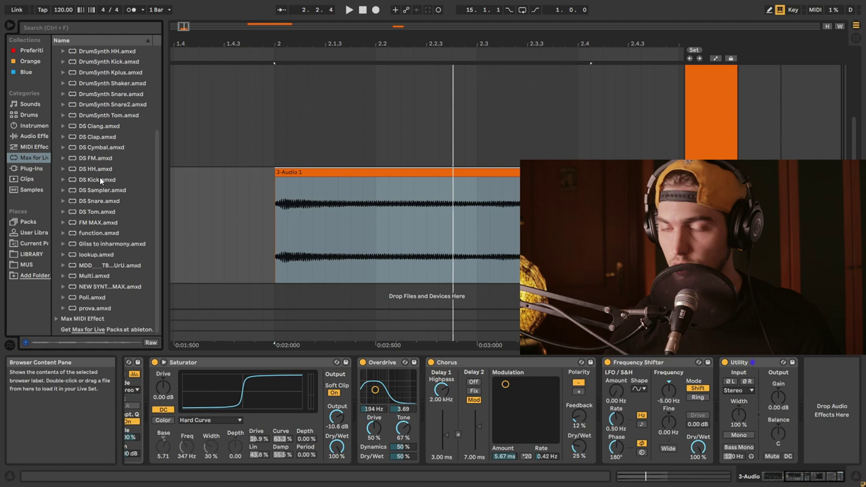
scroll(100, 180, up, 5)
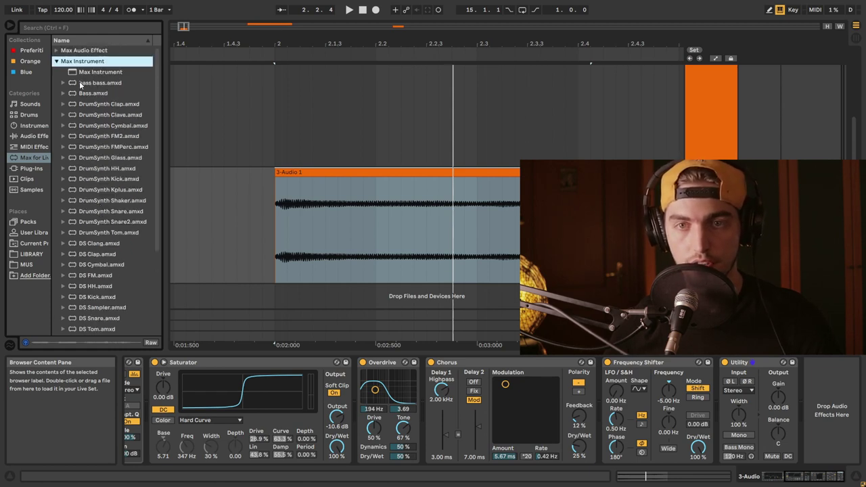
click(56, 50)
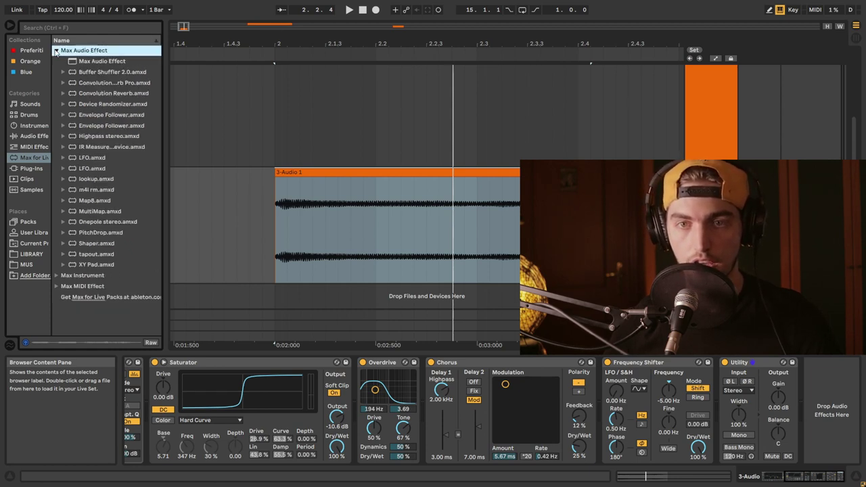
click(108, 84)
drag(765, 409, 723, 409)
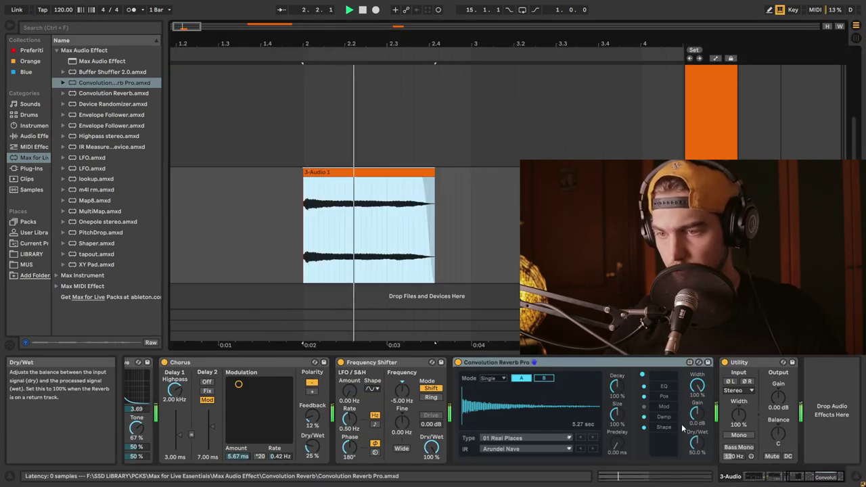
key(space)
- Delete Convolution Reverb Pro and Utility from the end of the device chain
drag(819, 479, 800, 478)
click(710, 196)
click(756, 363)
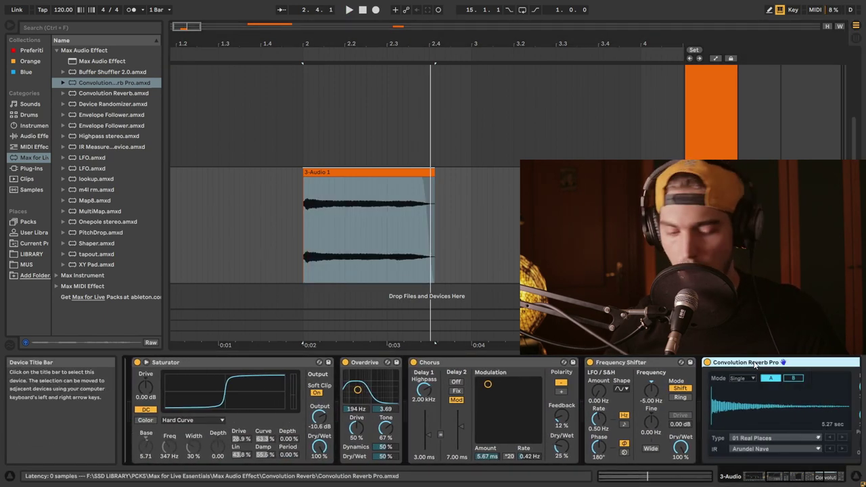
key(Delete)
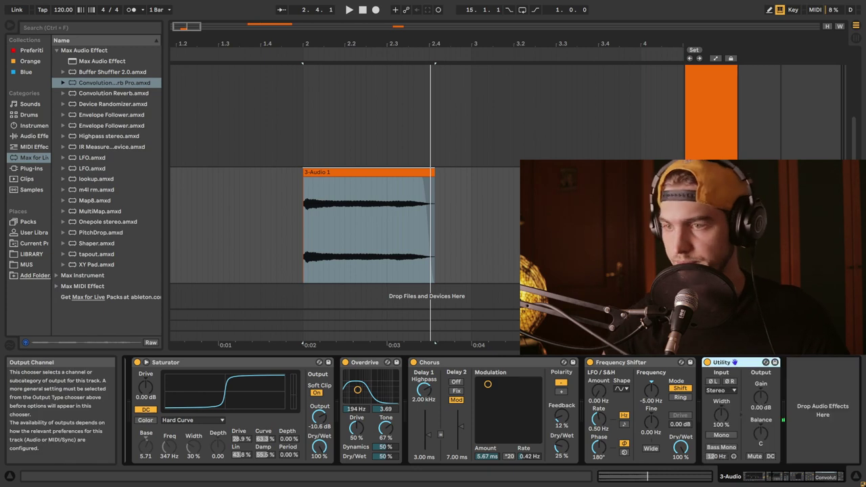
key(Delete)
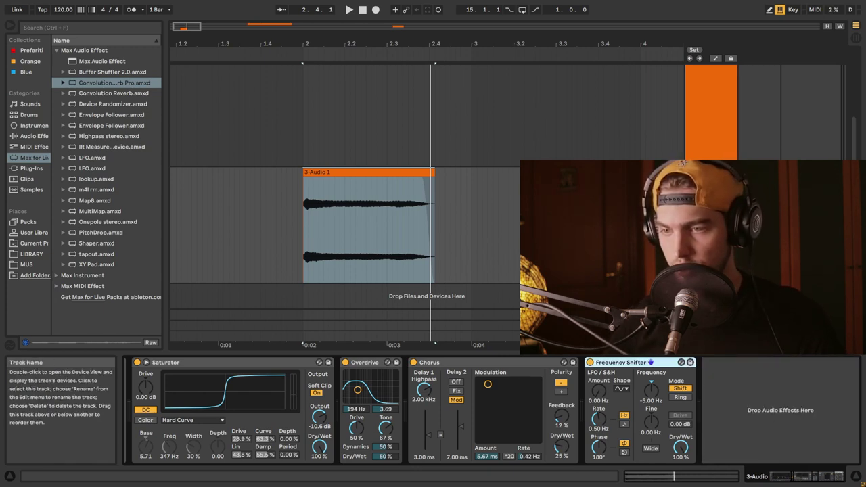
- Duplicate the 3 Audio track together with its clip and device chain
key(ctrl+d)
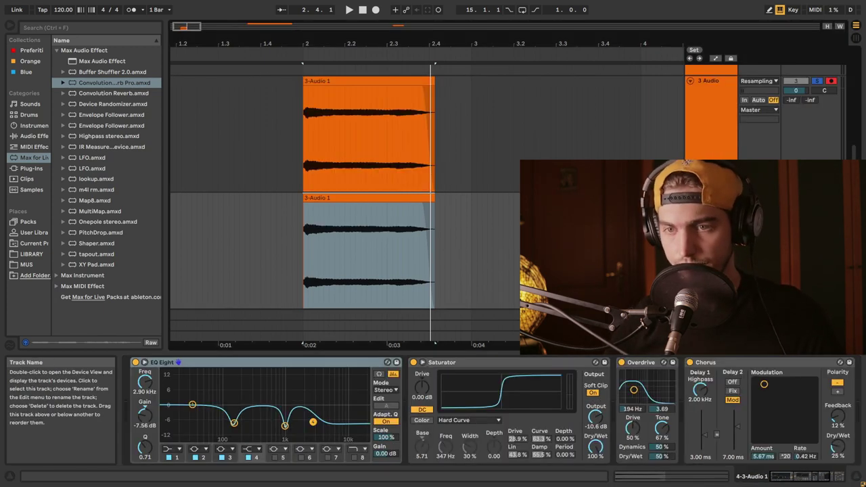
- Group the original 3 Audio track with its duplicate, solo the group and play both layers together
click(354, 79)
drag(810, 476, 721, 470)
click(703, 476)
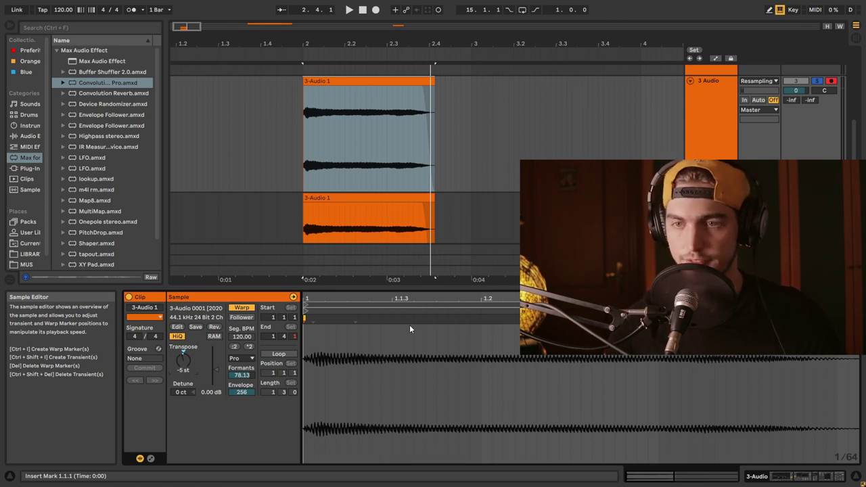
key(space)
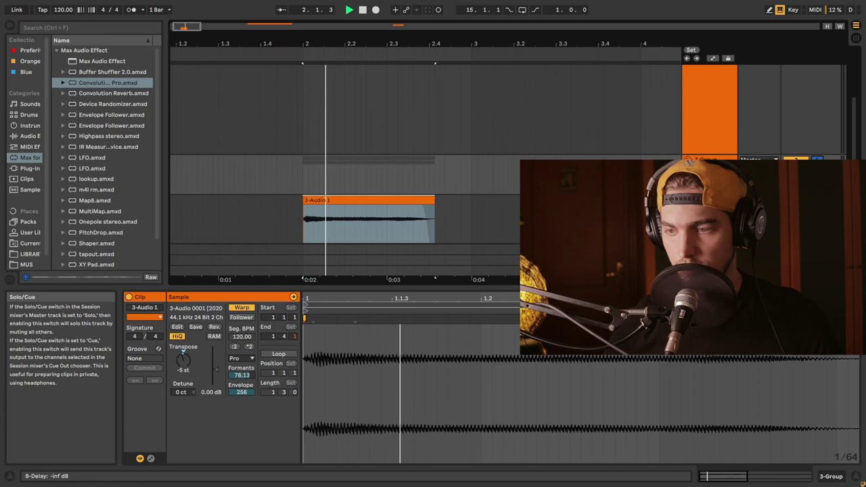
key(space)
scroll(480, 163, down, 3)
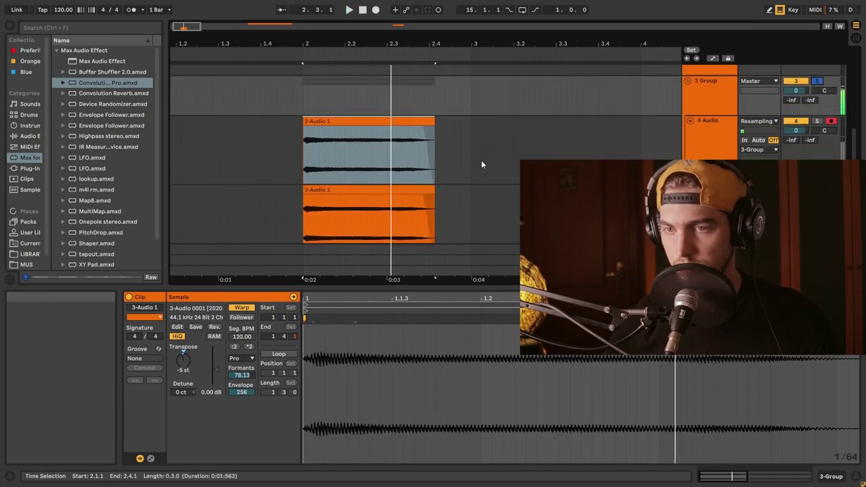
click(698, 159)
- Set the transposition of the clip on the 4 Audio track to 0 st and audition it with the group
click(332, 122)
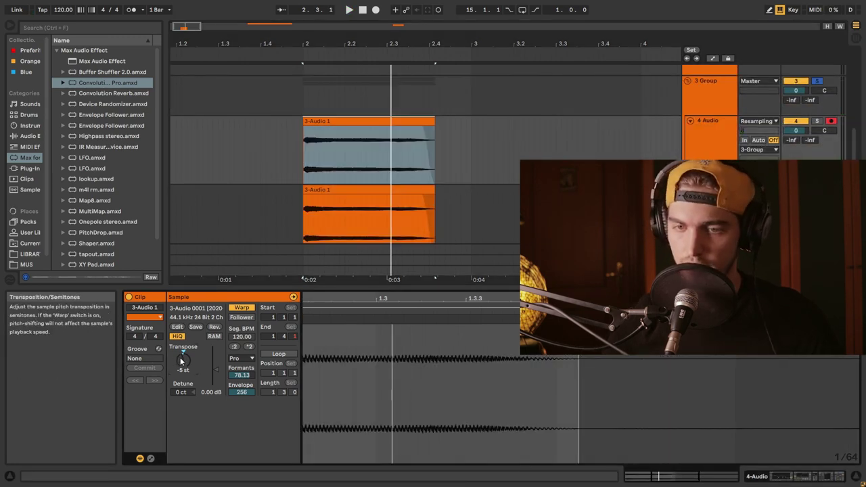
double_click(182, 361)
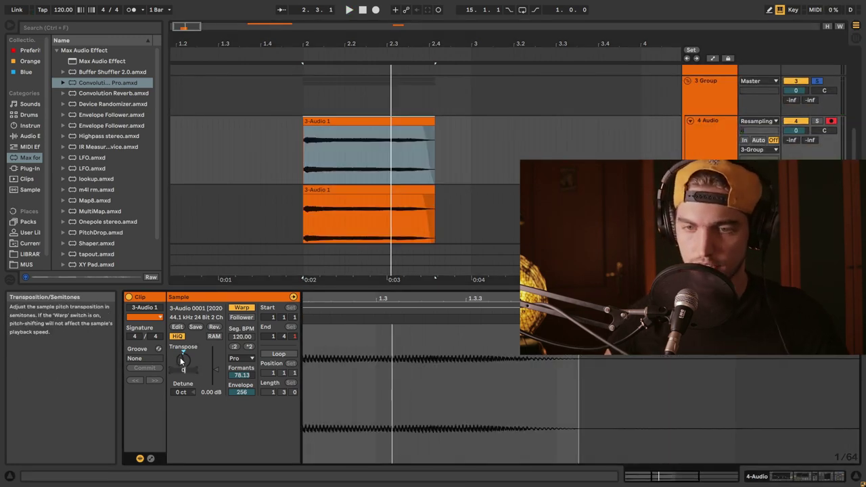
key(space)
key(space)
click(705, 99)
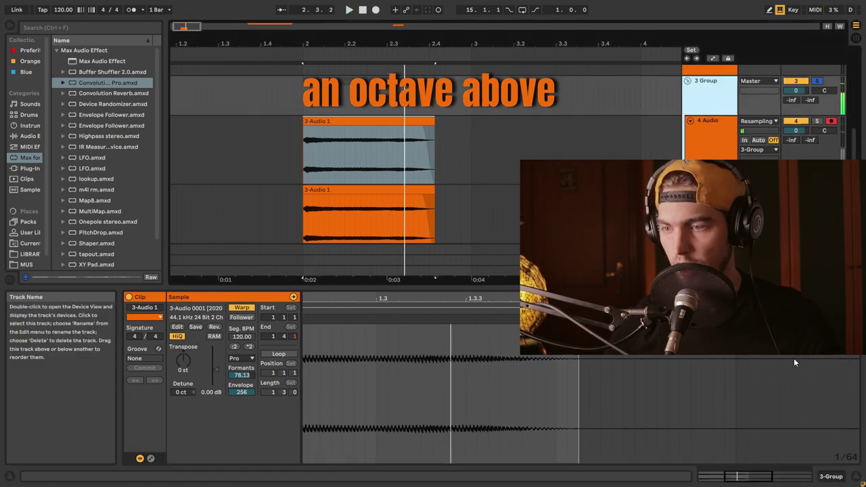
click(838, 476)
- Shorten the 4 Audio clip's sample by adding warp markers near its start and tail and moving the tail marker to 1.2.3
click(383, 270)
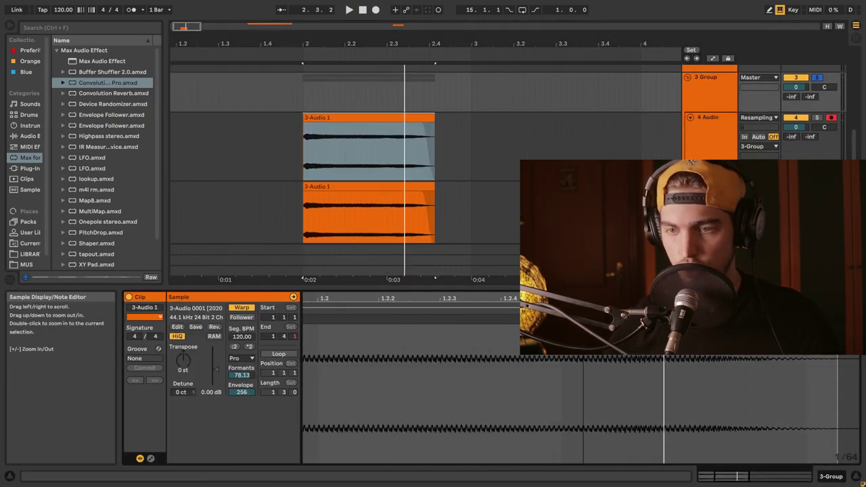
drag(358, 298, 358, 284)
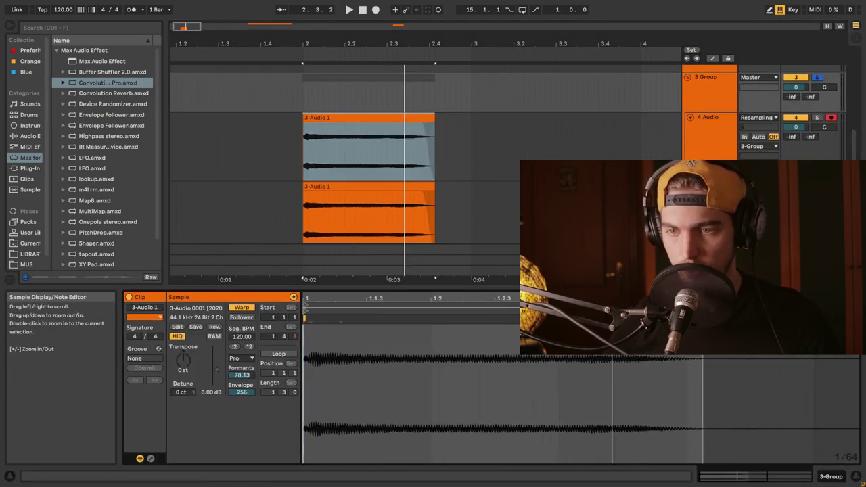
double_click(340, 319)
click(619, 392)
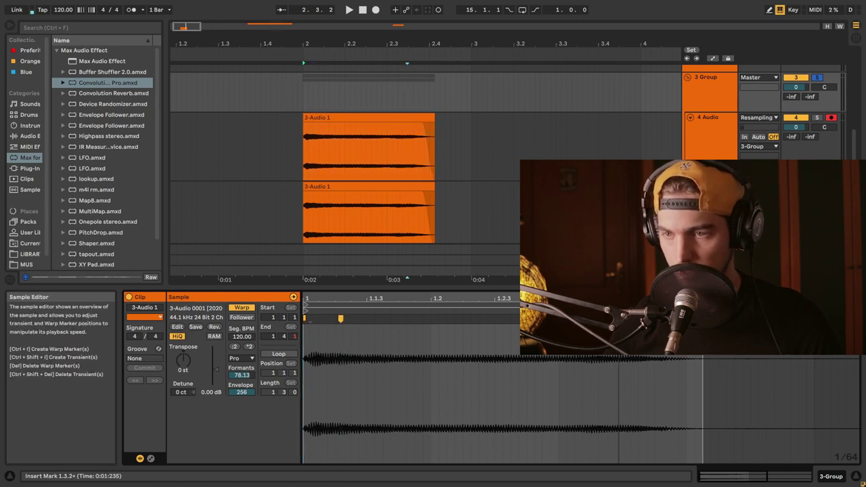
drag(618, 319, 497, 328)
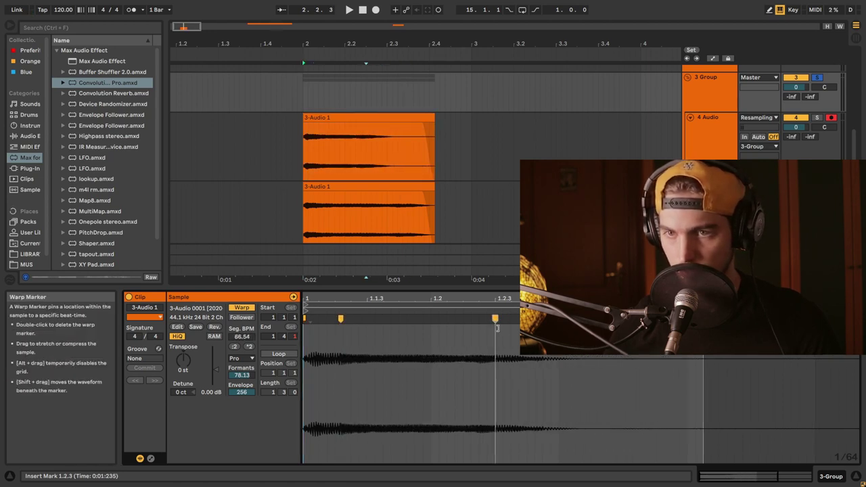
- Copy the warped 4 Audio clip over the clip on the duplicate track below and audition both
click(372, 119)
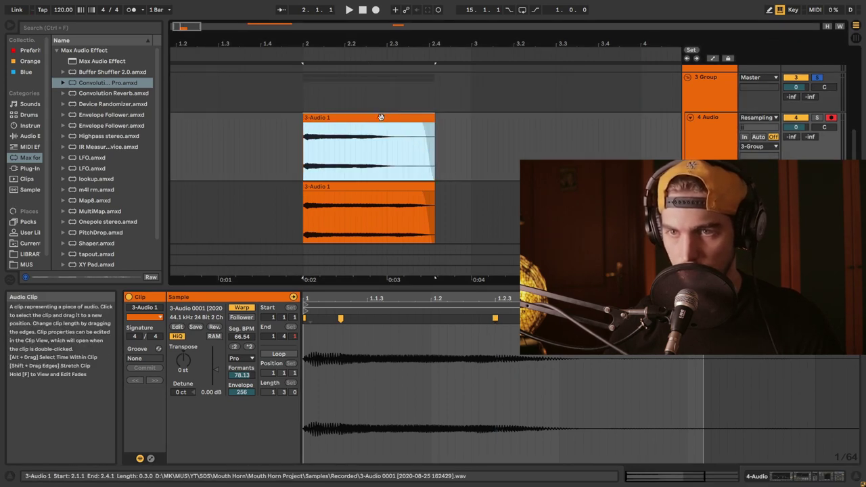
drag(381, 118, 383, 200)
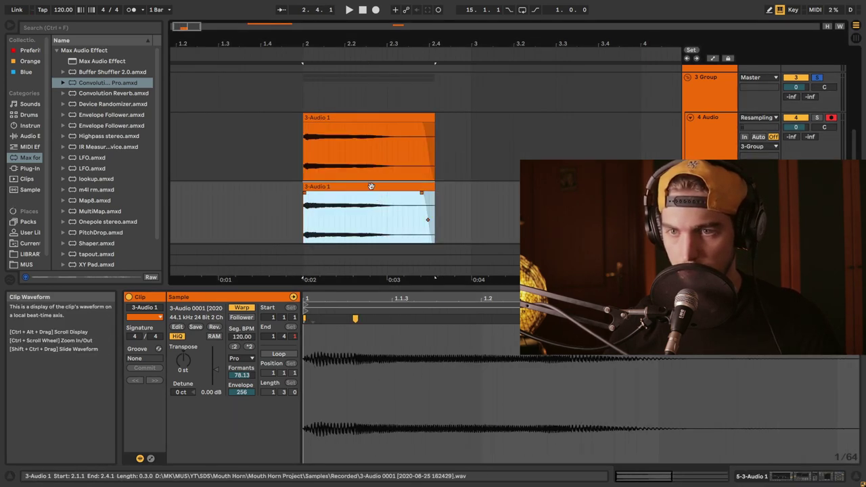
click(814, 476)
key(shift+Tab)
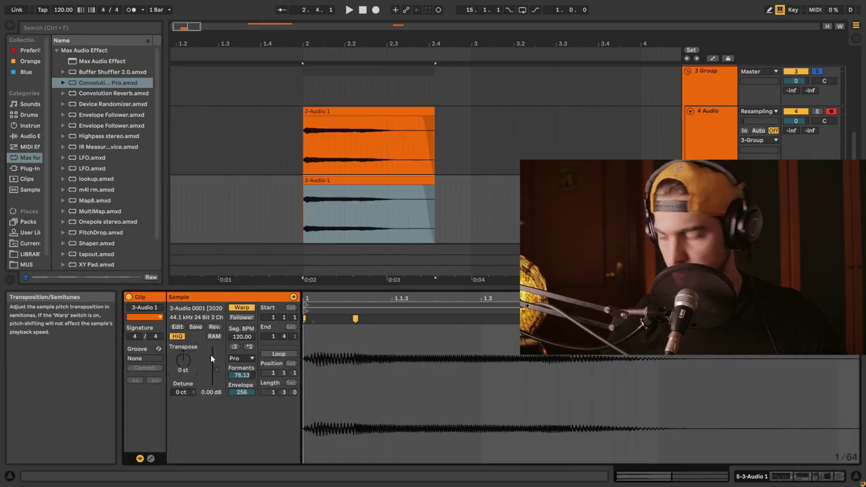
key(space)
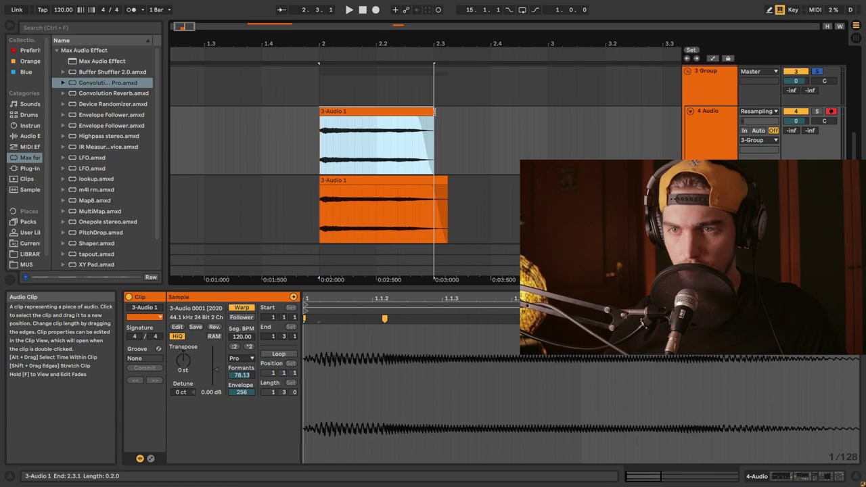
- Extend the 4 Audio clip's end to 2.3.2 and move its tail warp marker slightly earlier, auditioning the change
drag(433, 111, 447, 112)
click(382, 129)
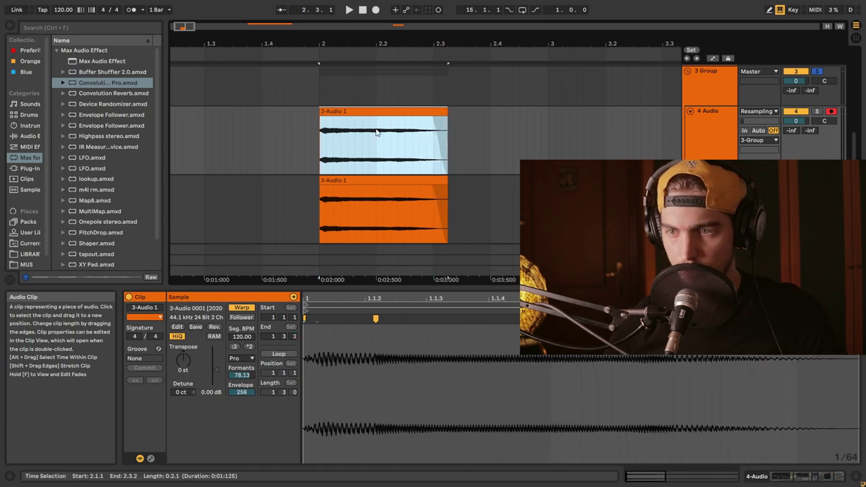
double_click(673, 320)
drag(673, 319, 658, 320)
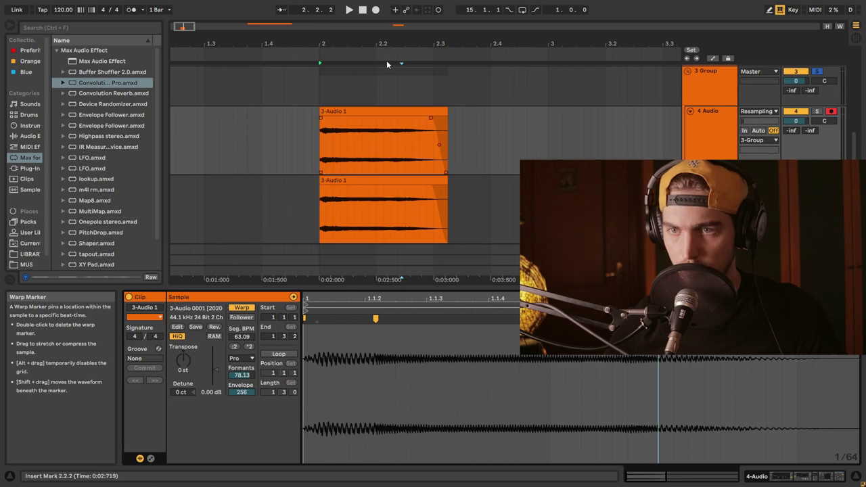
click(381, 112)
key(space)
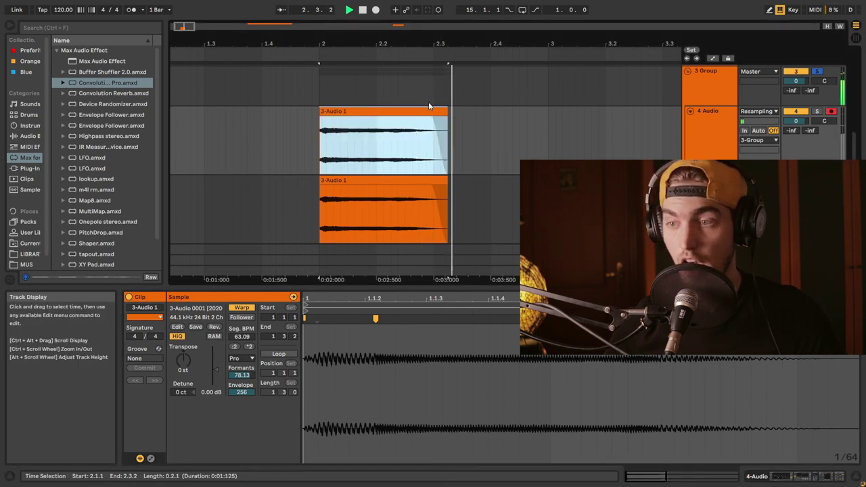
key(space)
key(space)
- Add the Max for Live Convolution Reverb Pro to the 3 Group track and audition it
click(699, 83)
key(space)
key(space)
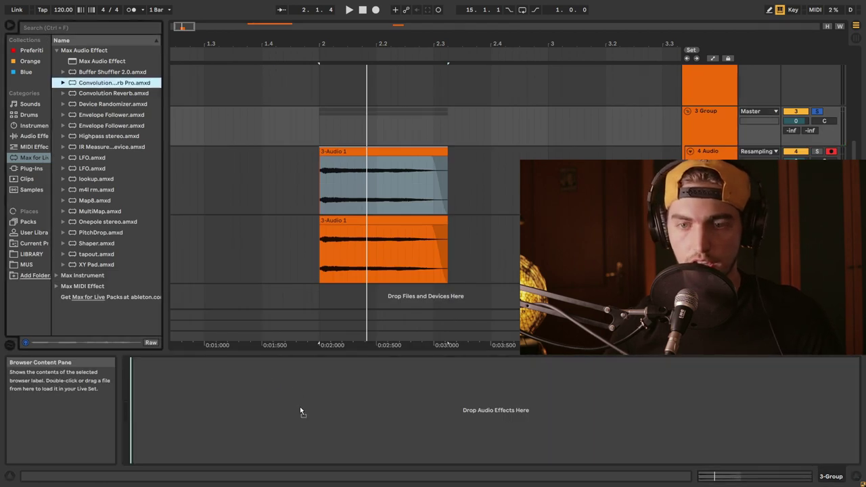
key(space)
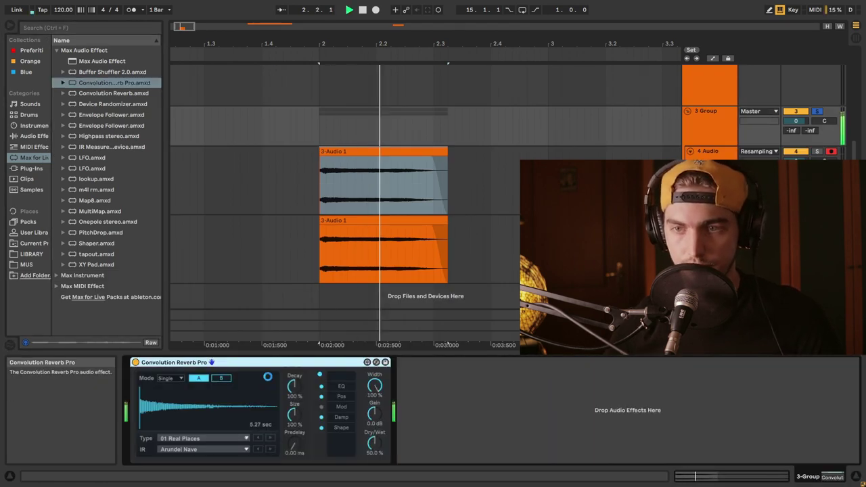
key(space)
key(space)
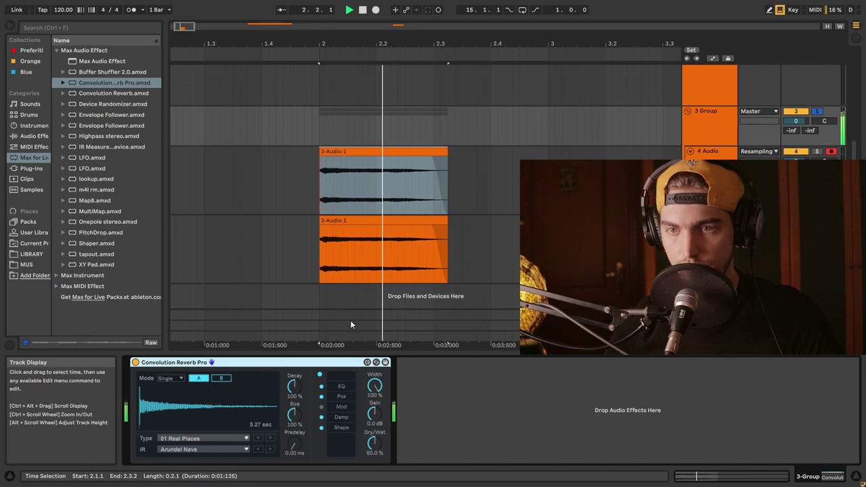
key(space)
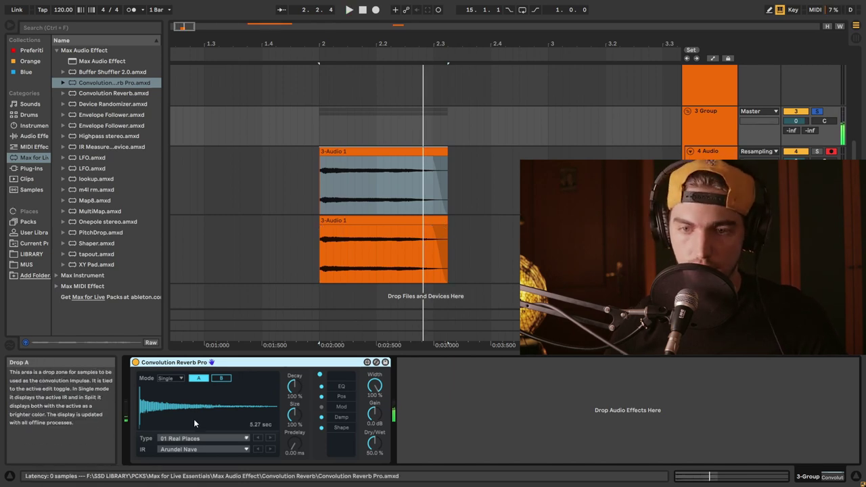
- Set the reverb's Type to 05 Halls, audition BM7 Worchester Hall, and choose Q2496 Rnb Today 2 as the IR
click(177, 440)
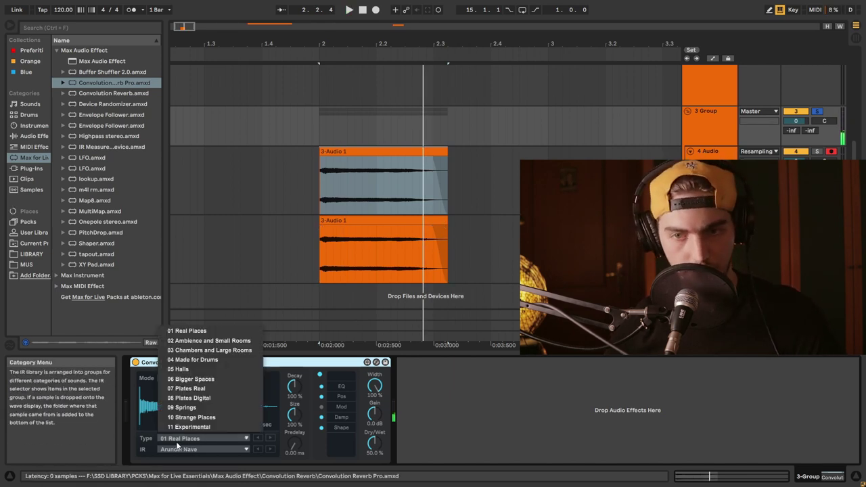
click(193, 369)
key(space)
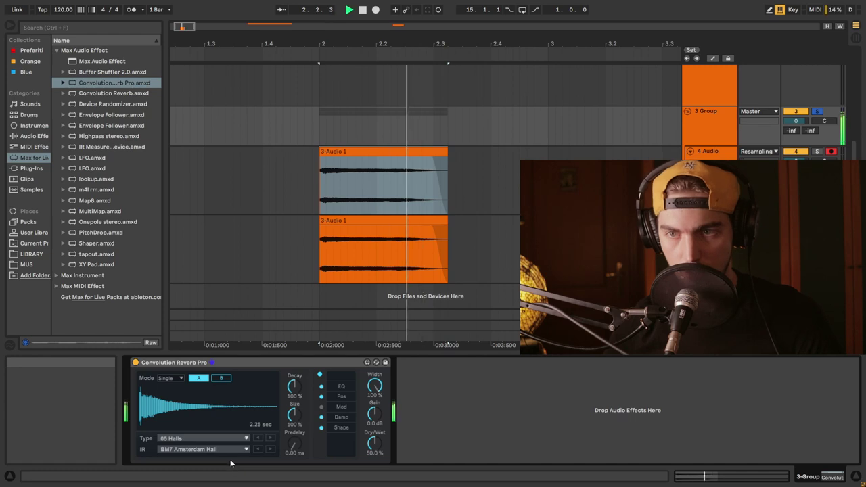
click(217, 449)
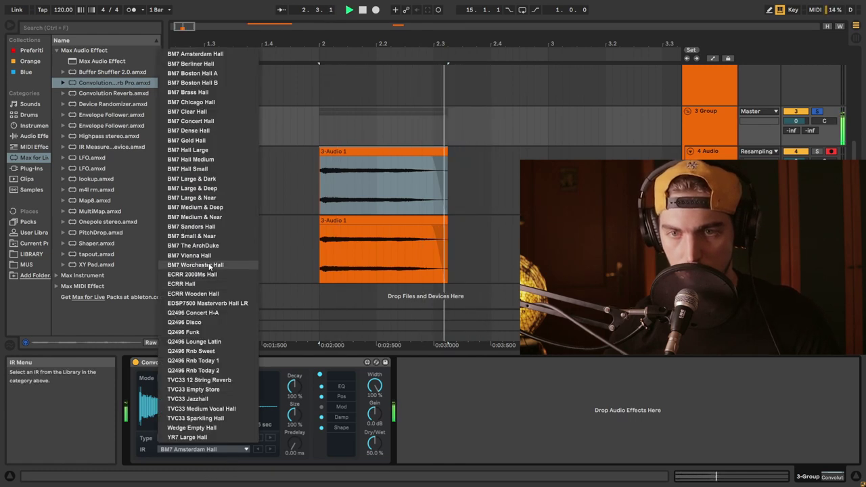
click(209, 266)
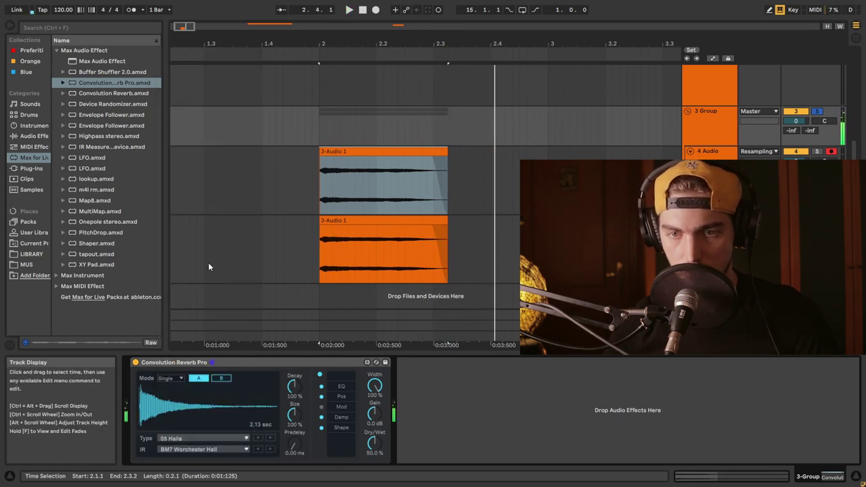
click(215, 450)
click(203, 373)
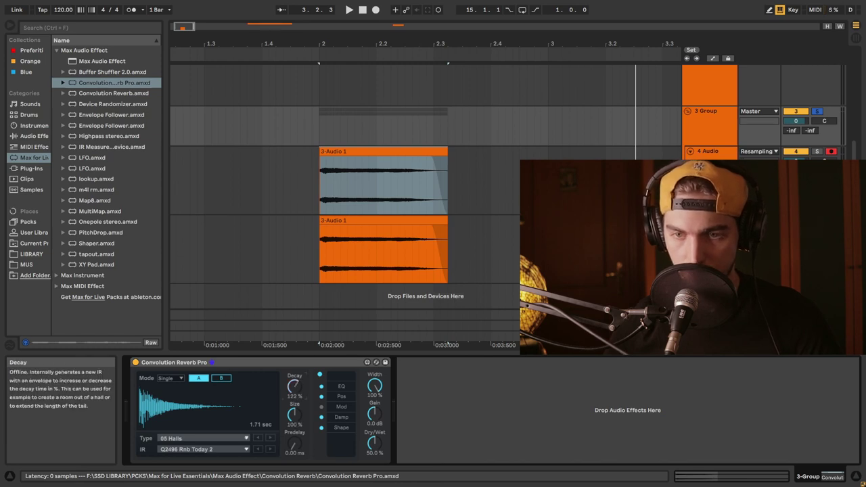
- Set the reverb's Decay to 139% and its low EQ band to -11 dB at 108 Hz
drag(295, 389, 295, 384)
key(space)
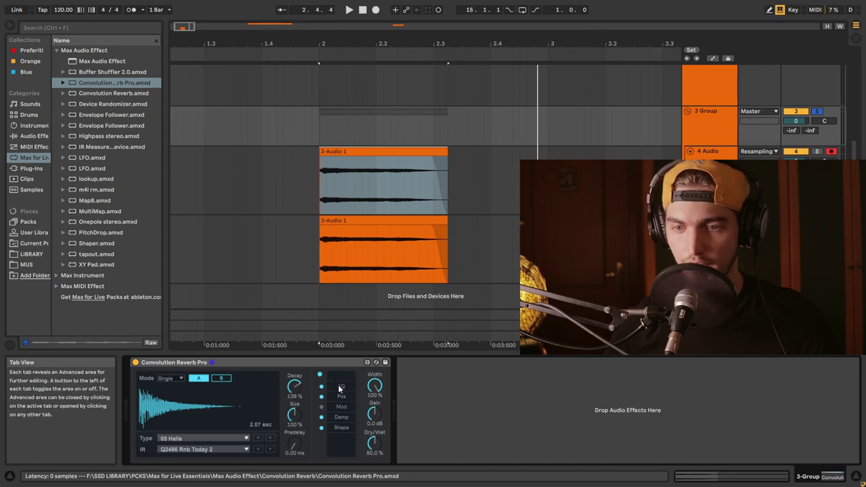
click(339, 385)
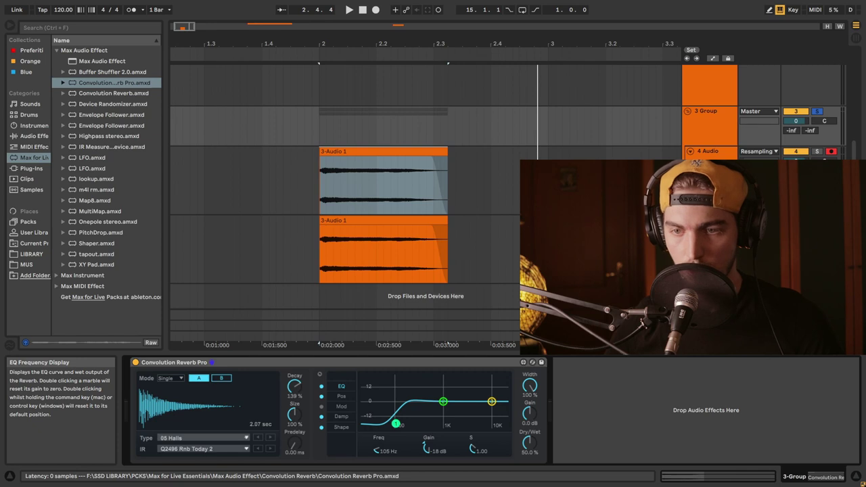
key(space)
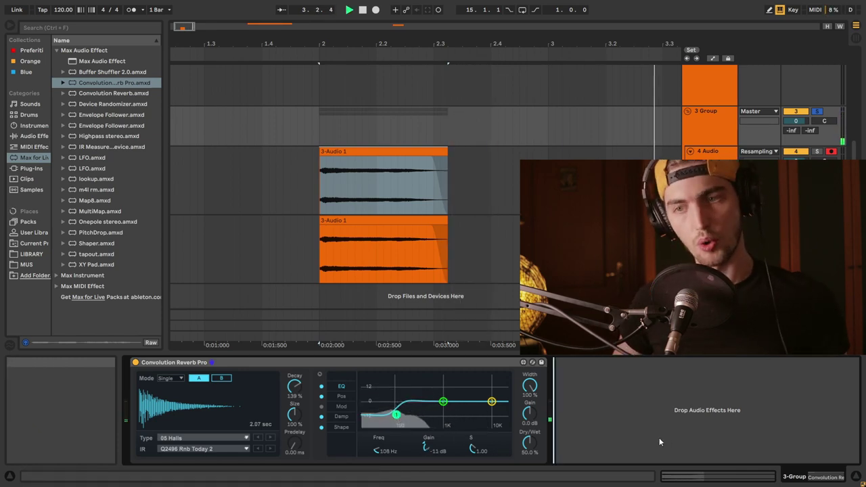
key(space)
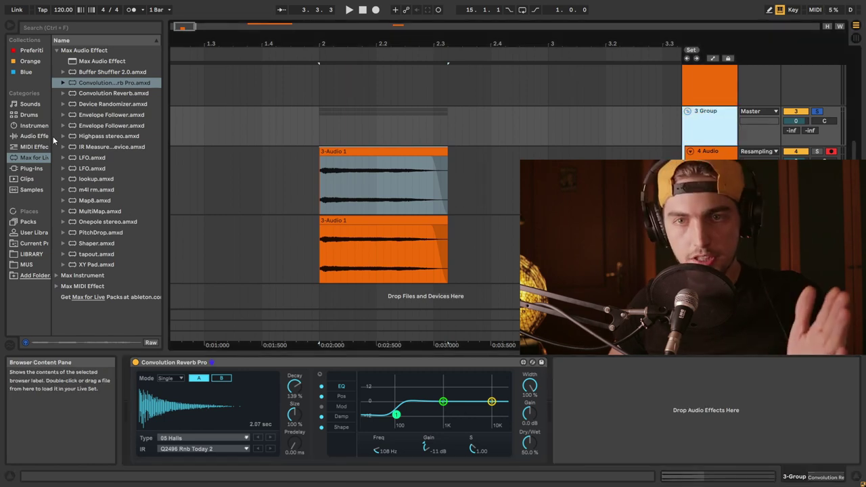
- Insert the Delay audio effect before Convolution Reverb Pro on the 3 Group track and play it
click(23, 140)
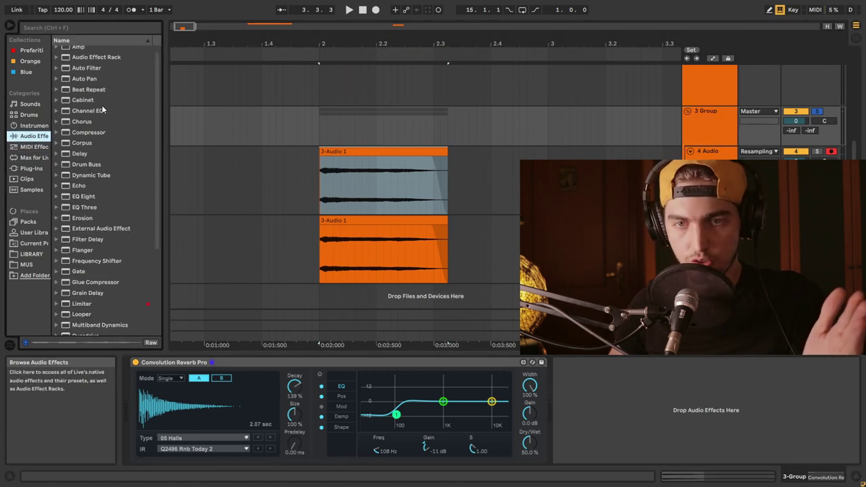
drag(105, 146, 166, 401)
key(space)
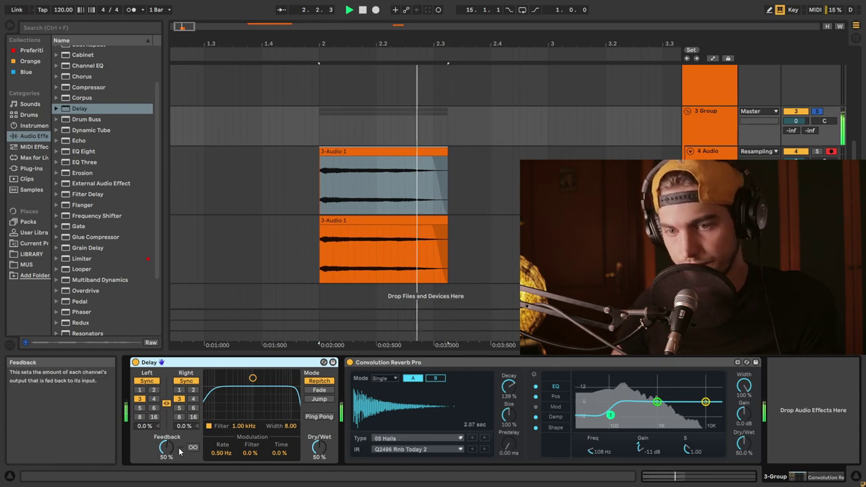
- Unlink Delay's channels, set Left to 3 and Right to 6, offsets to 4.7% and -4.7%, Feedback to 6% and Dry/Wet to 18%
click(193, 408)
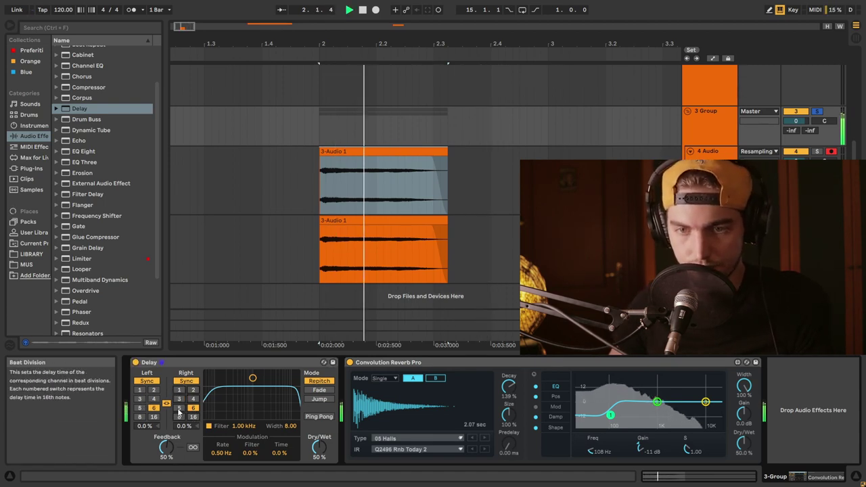
click(164, 404)
click(153, 399)
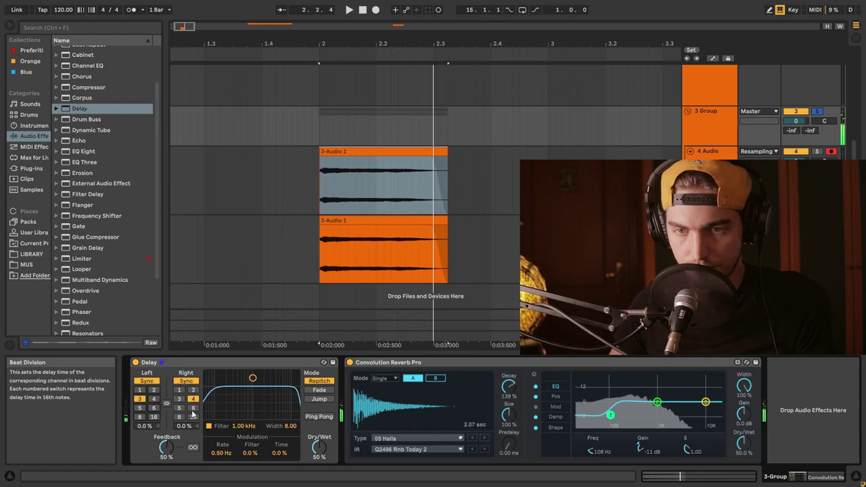
click(192, 409)
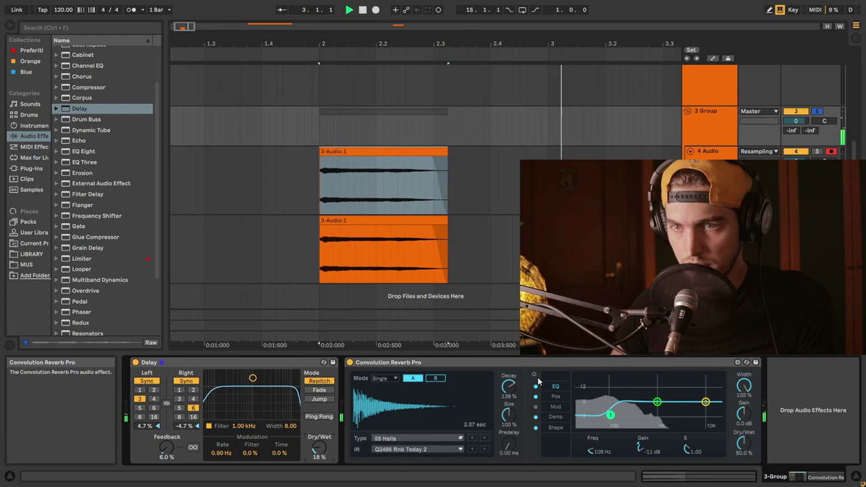
- Group Delay and Convolution Reverb Pro on the 3 Group track into an Audio Effect Rack, fold it and switch it off
click(690, 139)
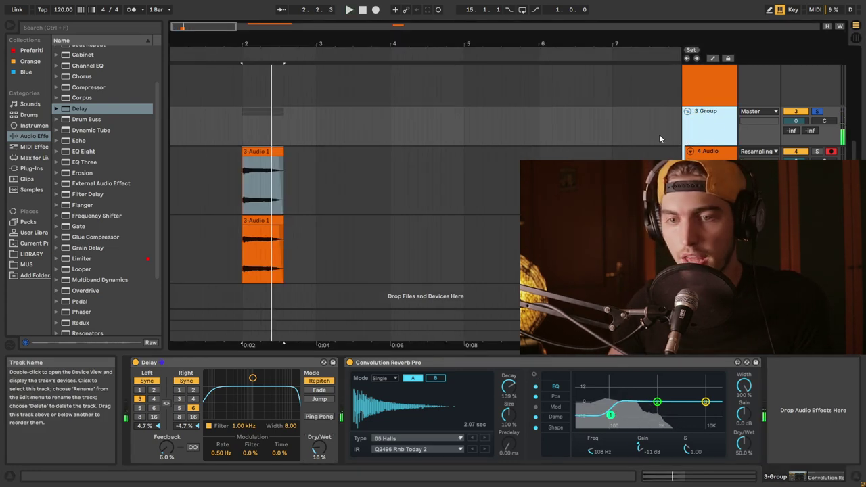
click(444, 365)
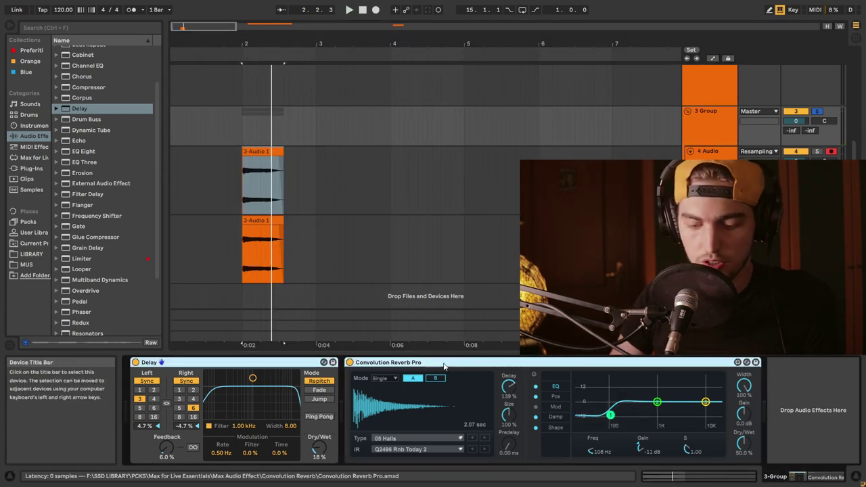
key(ctrl+g)
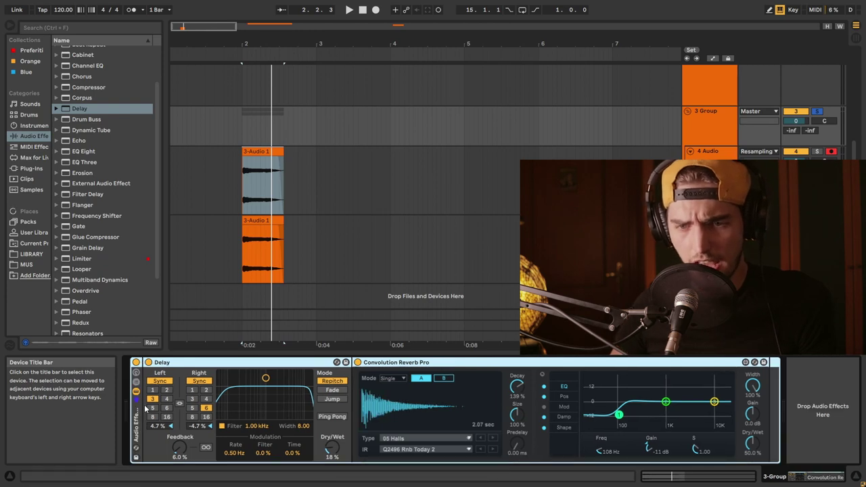
double_click(134, 427)
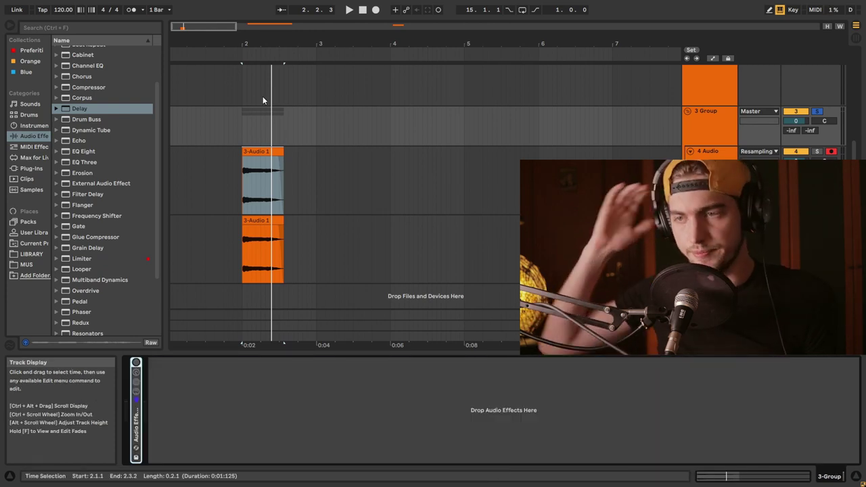
- Add a MIDI track below the audio tracks, load Operator before its Utility and set oscillator A's waveform to Noise Looped
key(ctrl+t)
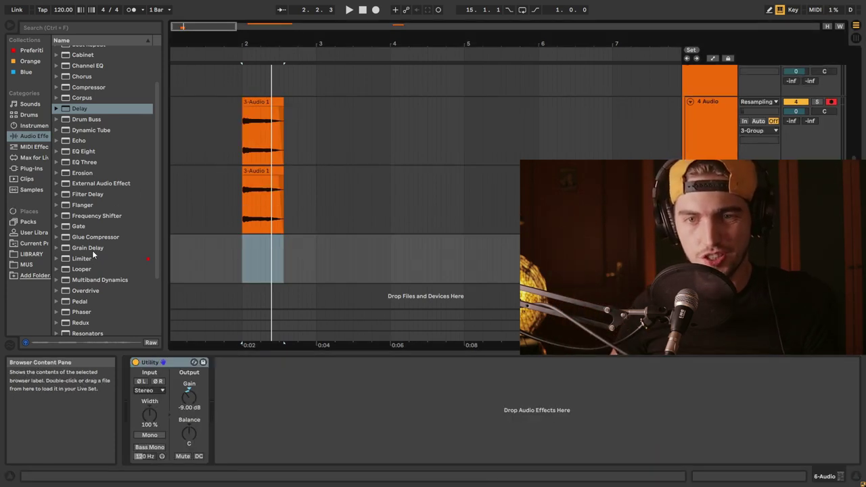
scroll(91, 263, down, 3)
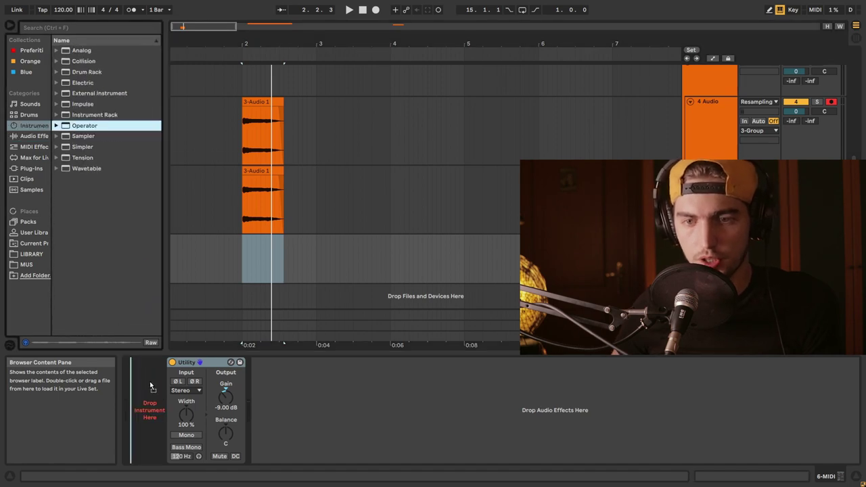
drag(149, 392, 152, 395)
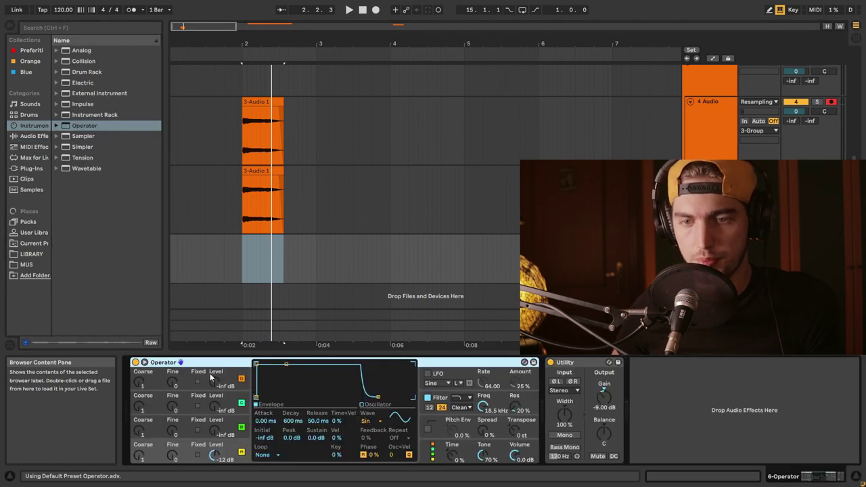
click(367, 420)
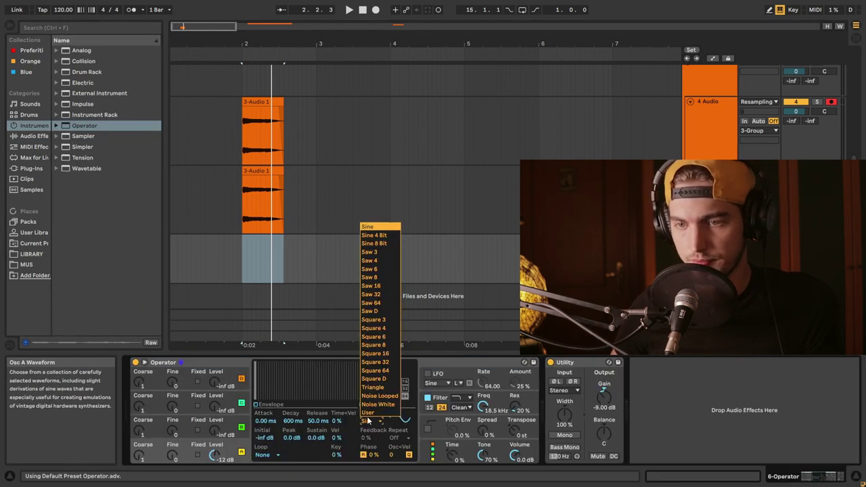
click(382, 399)
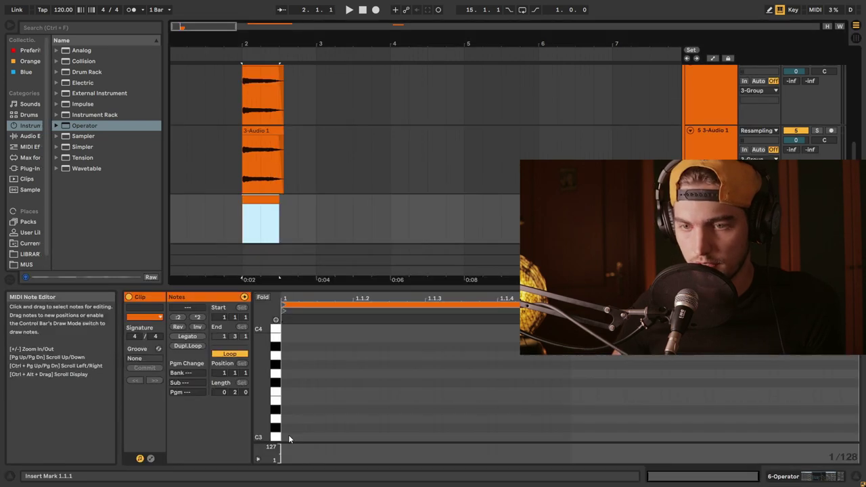
- Draw a C3 note across the full half-bar length of the MIDI clip at bar 2 and play it
double_click(288, 437)
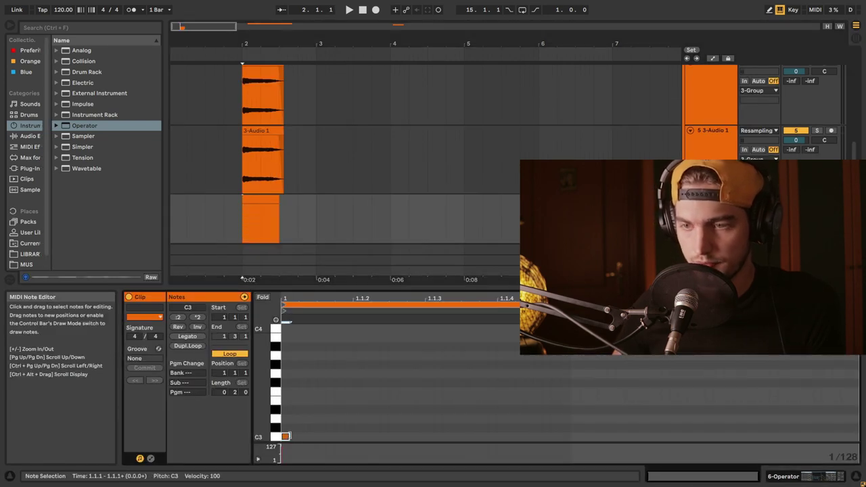
drag(288, 436, 830, 437)
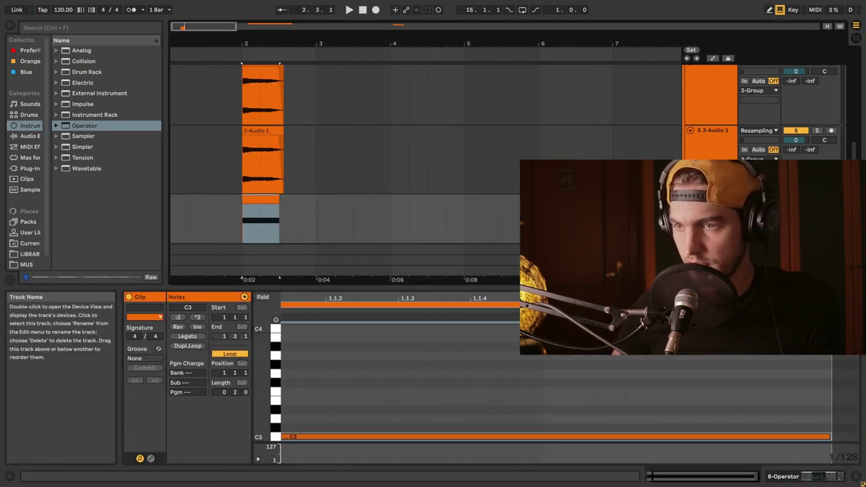
key(space)
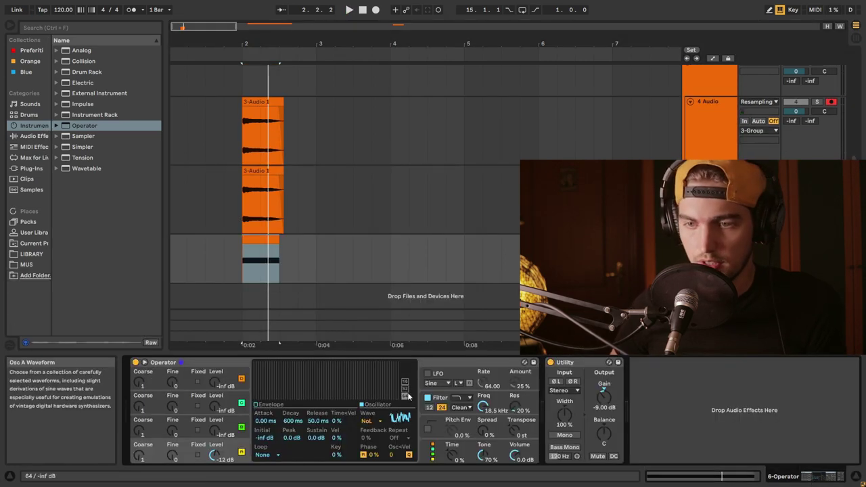
- Shape Operator's volume envelope with Attack 206 ms, Decay 1.37 s, Release 206 ms, Peak -1.4 dB and Sustain -inf dB
click(271, 404)
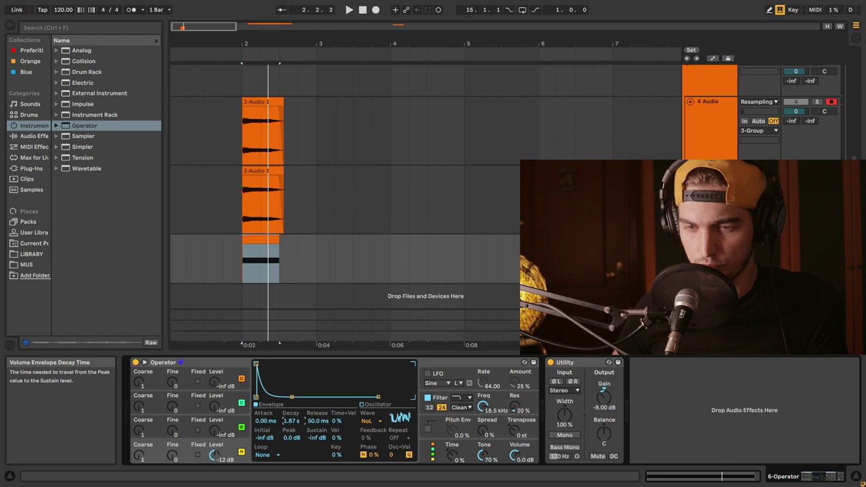
key(space)
drag(291, 420, 271, 425)
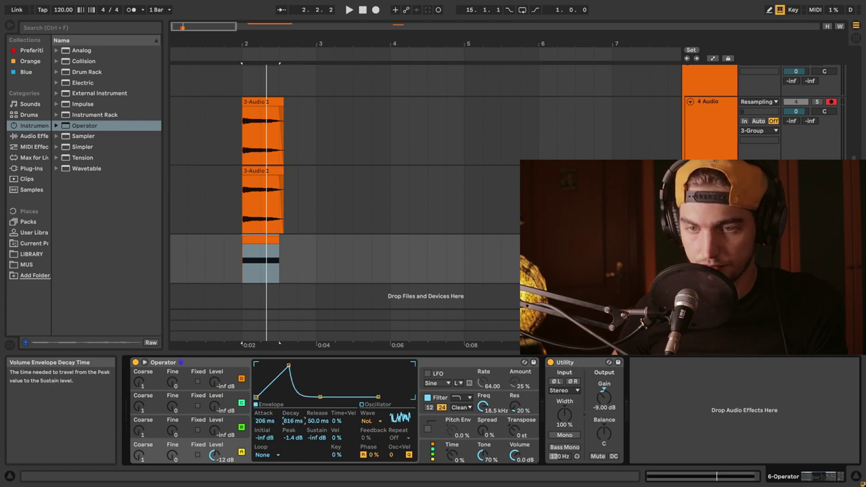
drag(291, 421, 291, 406)
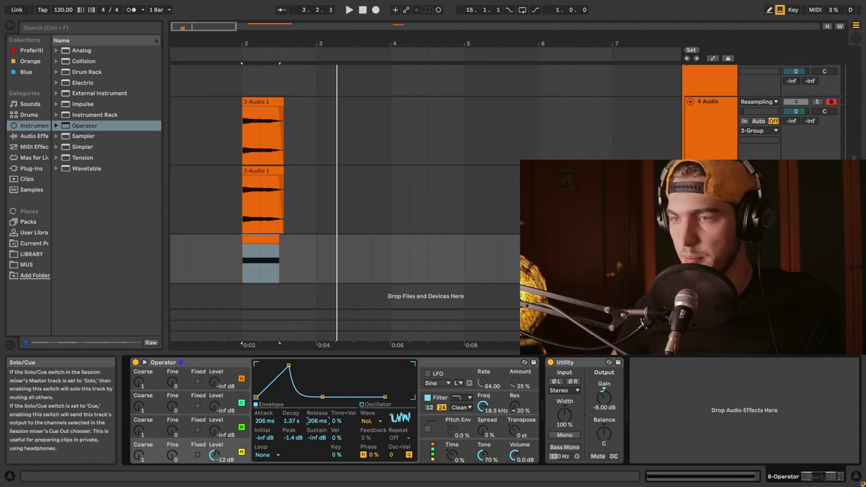
- Reactivate the 4 Audio track, insert EQ Eight between Operator and Utility on the noise track, and play
click(796, 101)
scroll(798, 143, up, 5)
scroll(798, 143, down, 5)
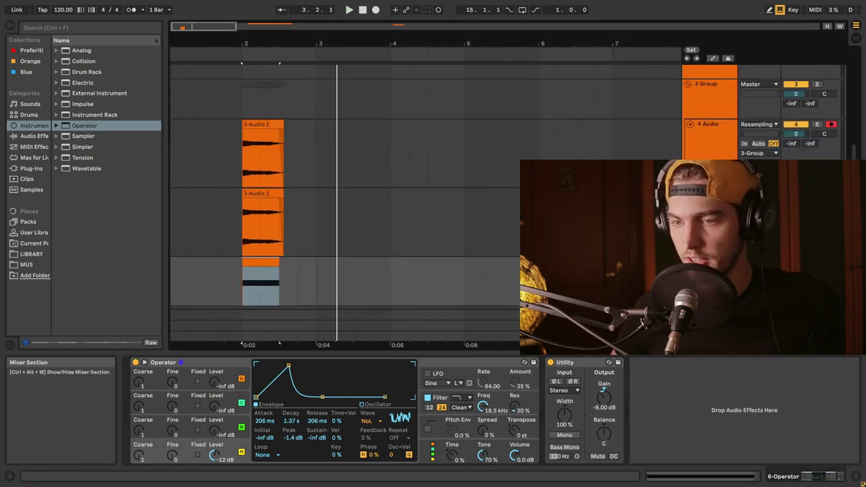
click(44, 135)
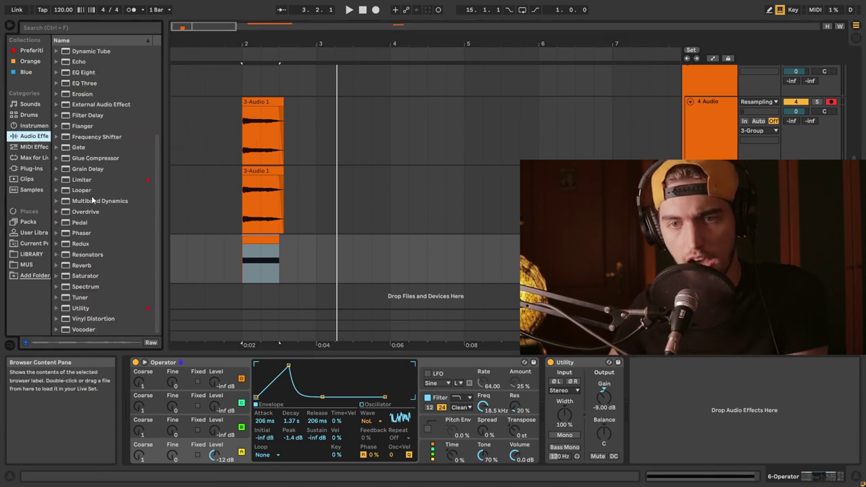
drag(84, 72, 554, 409)
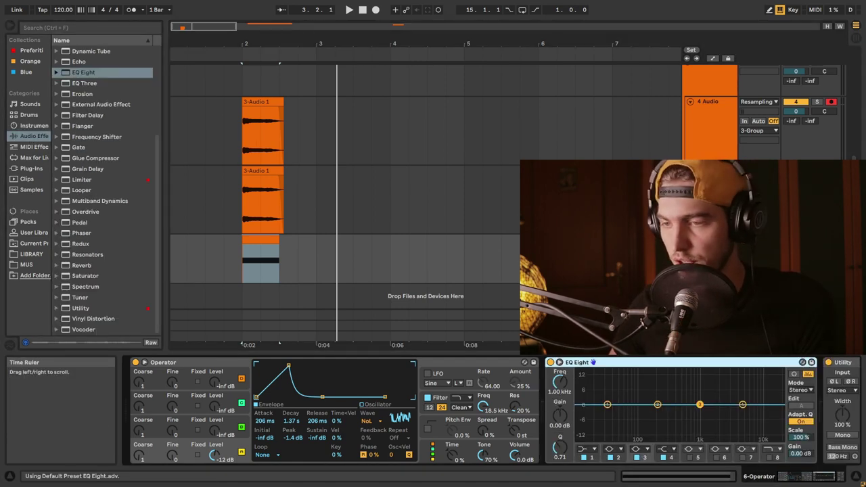
key(space)
- Make EQ Eight's band 1 a steep low cut moved into the mids, and set band 3 to -10.8 dB at 2.02 kHz
click(607, 405)
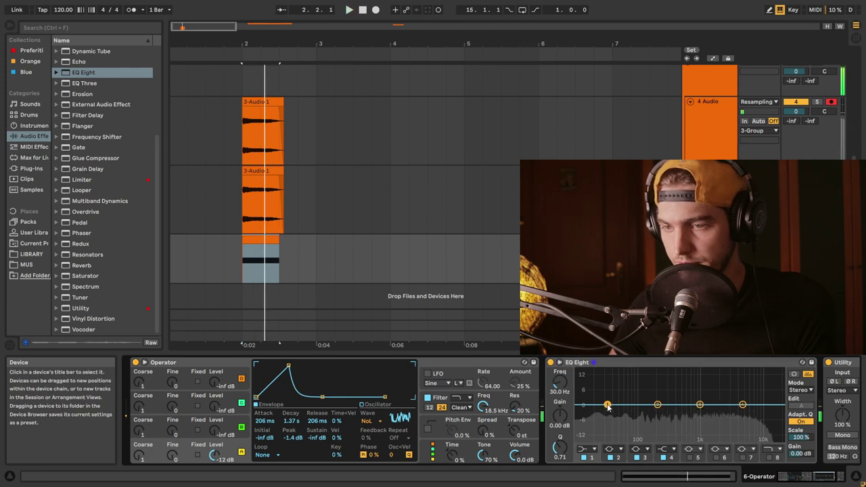
click(586, 448)
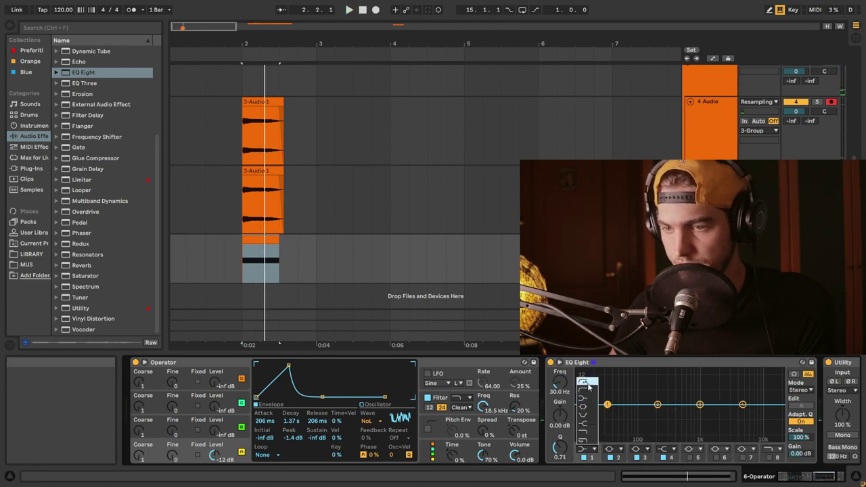
click(586, 381)
key(space)
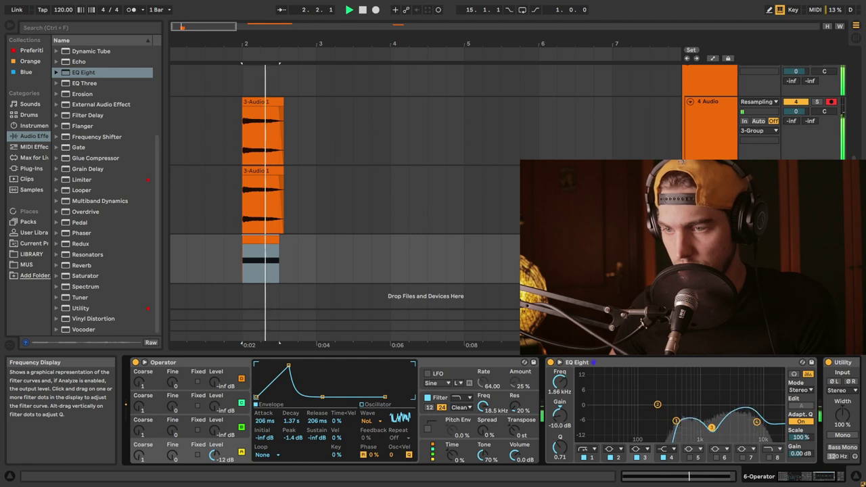
drag(711, 428, 719, 428)
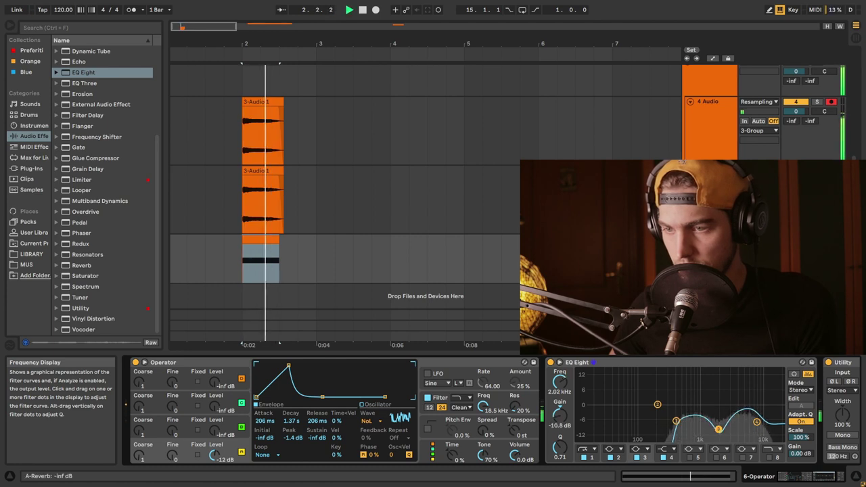
key(space)
- Set the noise track's Utility gain to -18 dB and play it back with the other layers
click(795, 478)
click(795, 479)
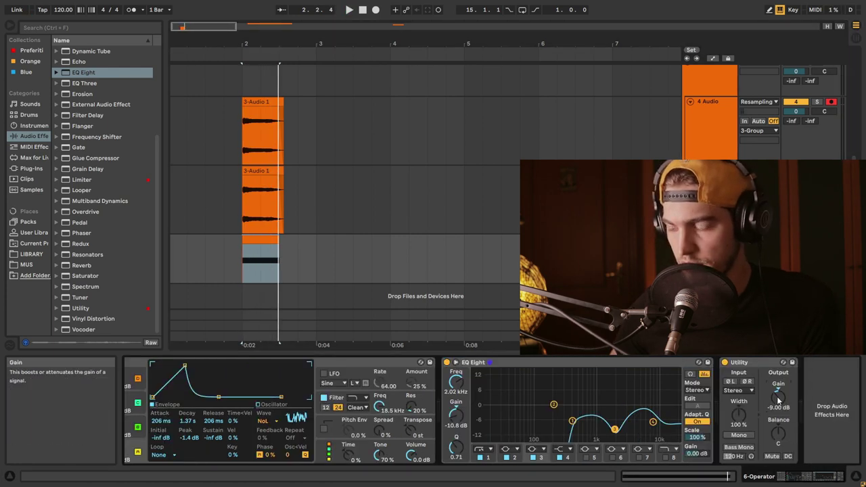
click(778, 400)
text(-)
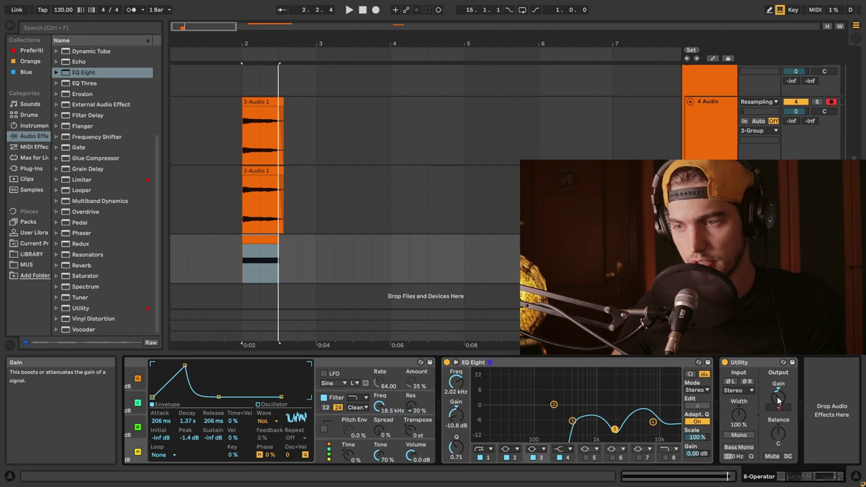
text(18)
key(Return)
key(space)
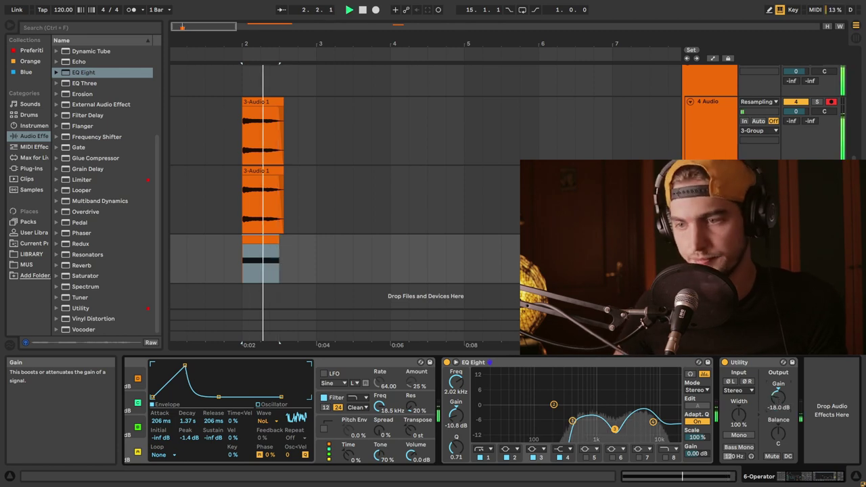
key(space)
- Extend the noise MIDI clip to one bar, lengthen its C3 note past 1.3, and play the arrangement
scroll(710, 230, up, 3)
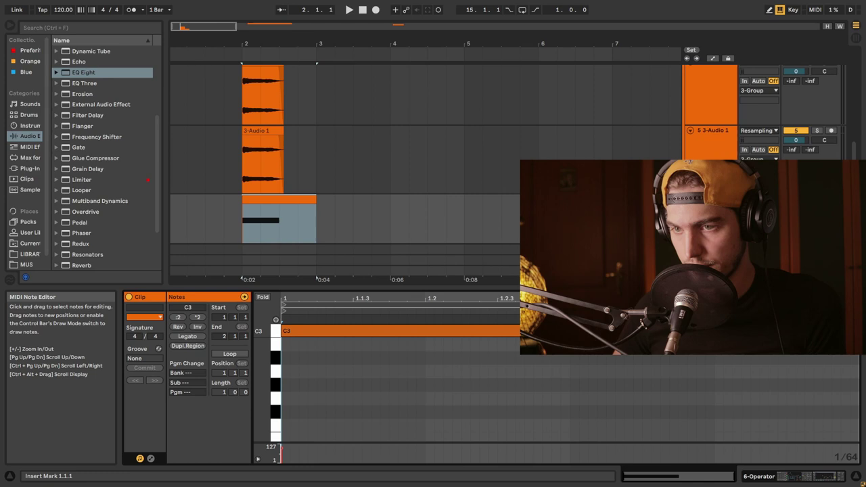
drag(570, 331, 606, 331)
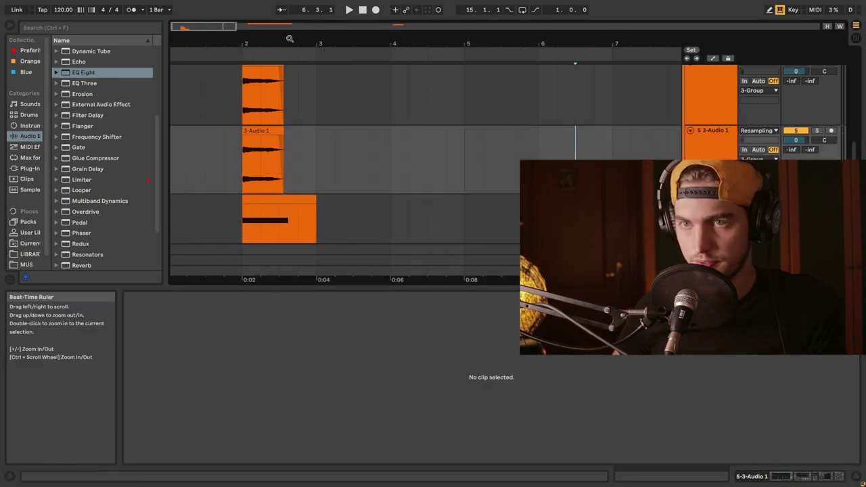
key(space)
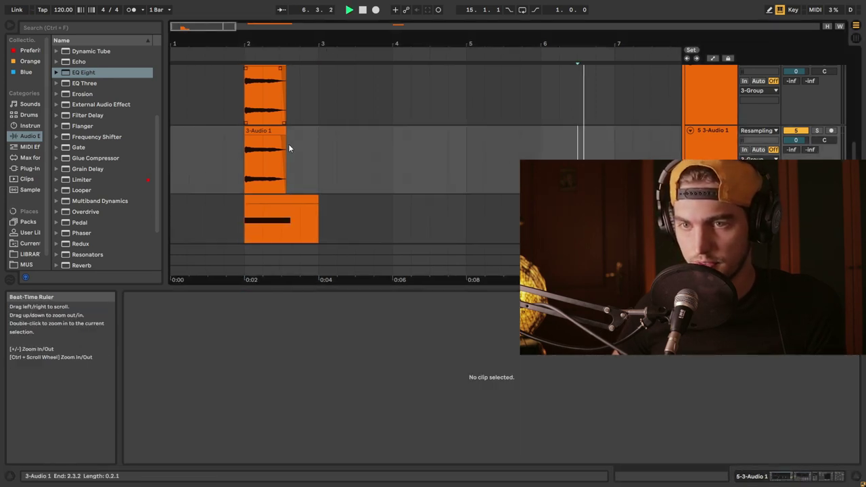
key(space)
- Readjust Operator's volume envelope to Attack 169 ms, Decay about 20 ms, Release 317 ms and Peak -3.0 dB, and audition it
click(291, 218)
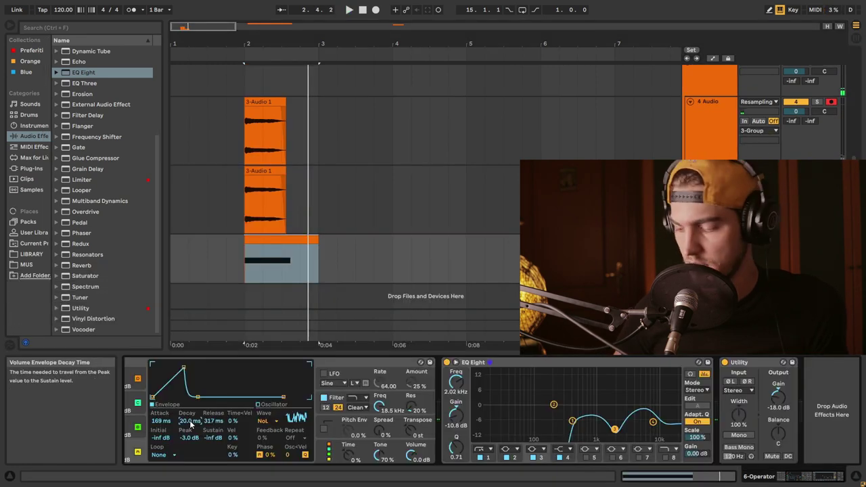
drag(190, 423, 188, 421)
key(space)
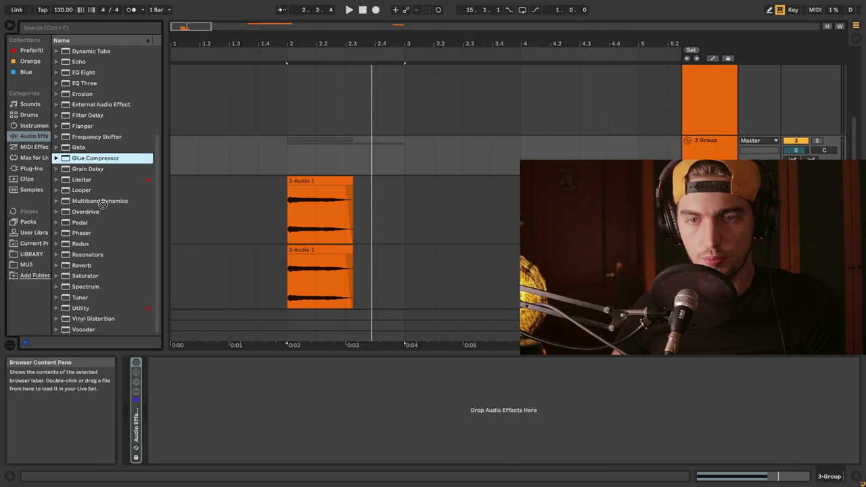
- Insert Glue Compressor before the rack on 3 Group, with Threshold -22.5 dB, Makeup 5.87 dB and Soft clipping on, and play
key(Return)
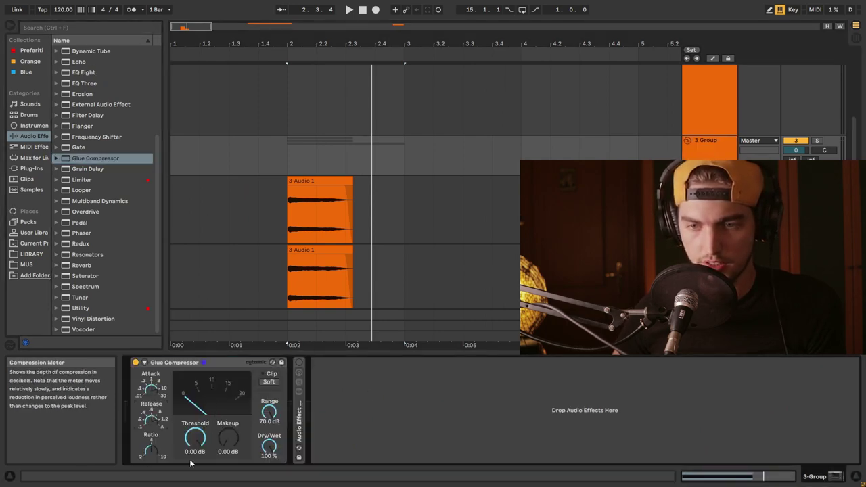
drag(195, 438, 194, 473)
key(space)
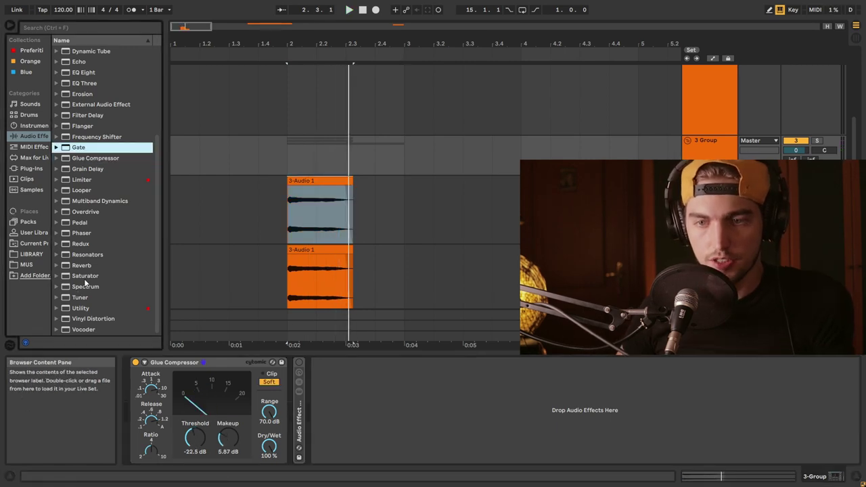
- Add Saturator after Glue Compressor with the Soft Sine curve, Drive 12.6 dB, DC on, Output -13.7 dB and Soft Clip on
drag(77, 277, 296, 422)
click(362, 421)
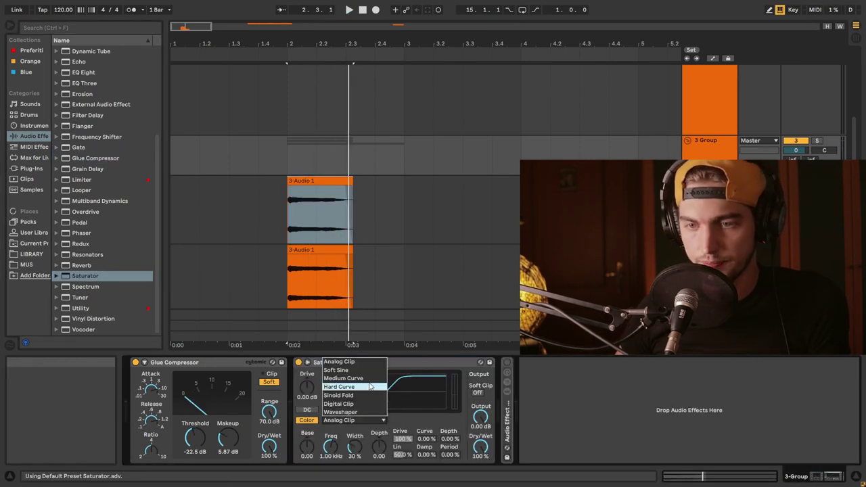
click(371, 387)
key(space)
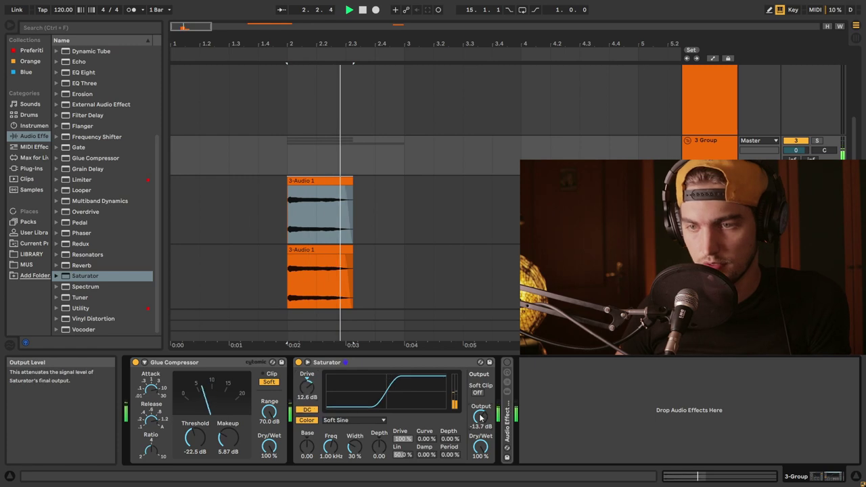
click(477, 392)
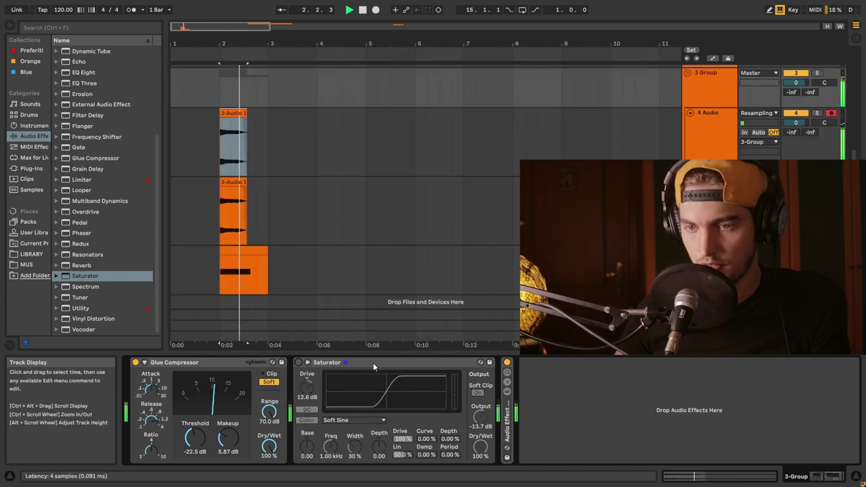
- Replace the Saturator on 3 Group with an EQ Eight before Glue Compressor, boosting 40.8 Hz by 4.83 dB
click(377, 366)
key(Delete)
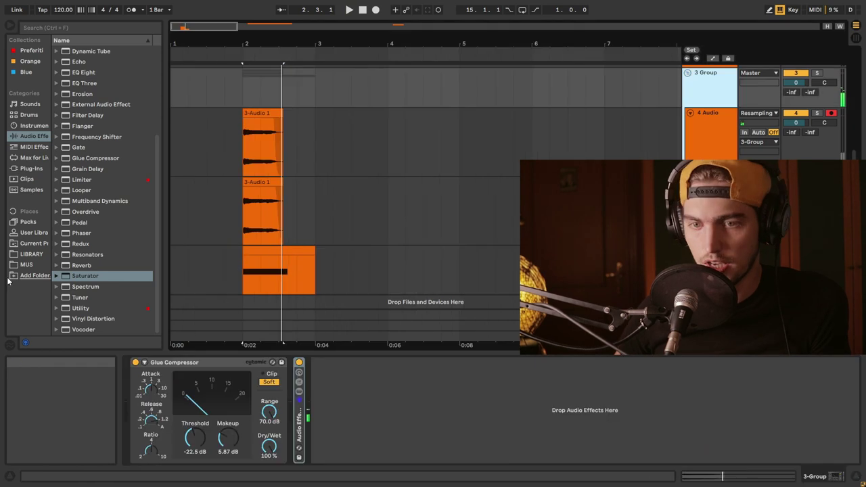
scroll(89, 116, up, 4)
click(88, 117)
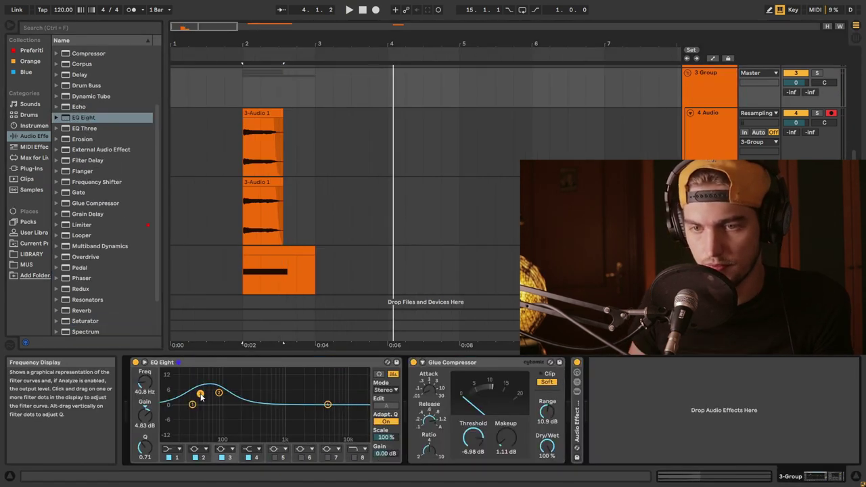
- Audition the group and move EQ Eight's upper low-end boost to 147 Hz with 5.83 dB of gain
key(space)
key(space)
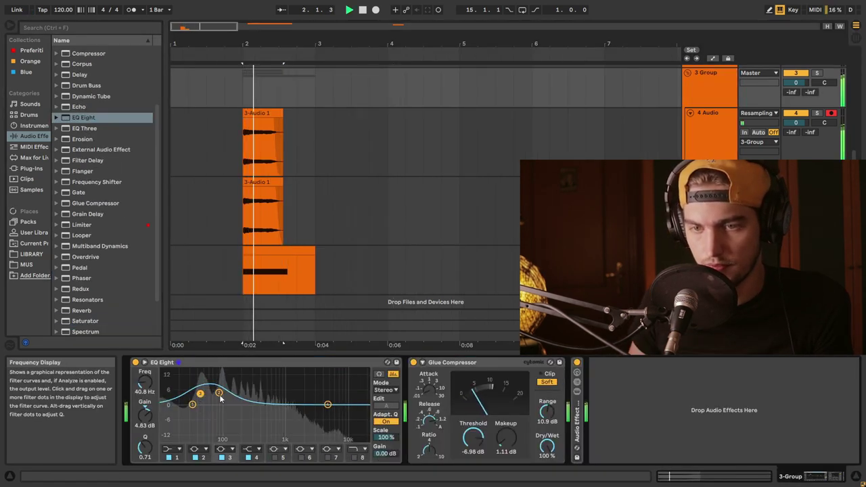
drag(219, 392, 242, 394)
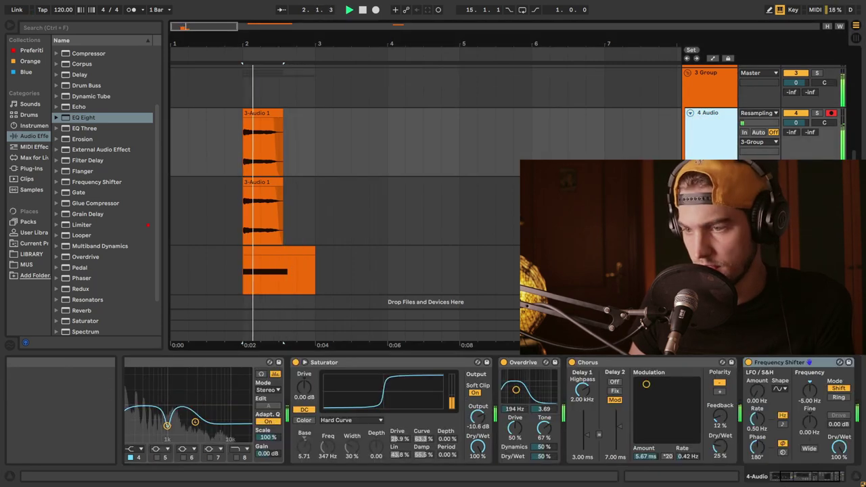
key(Down)
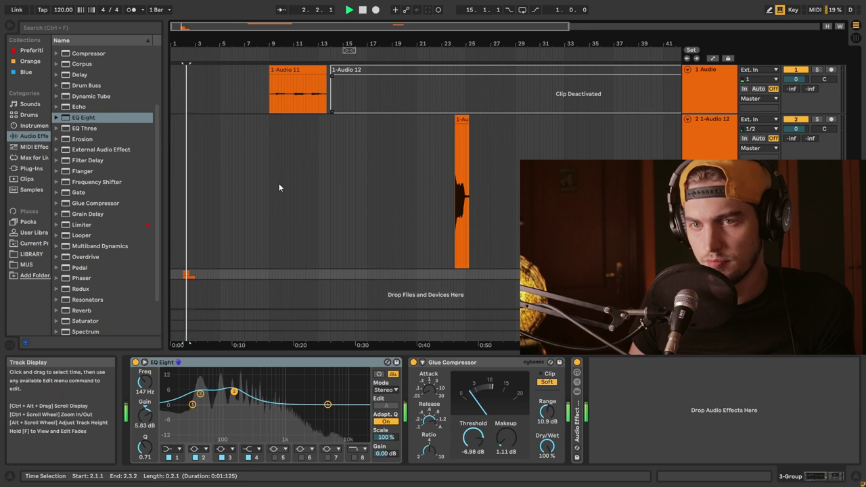
key(space)
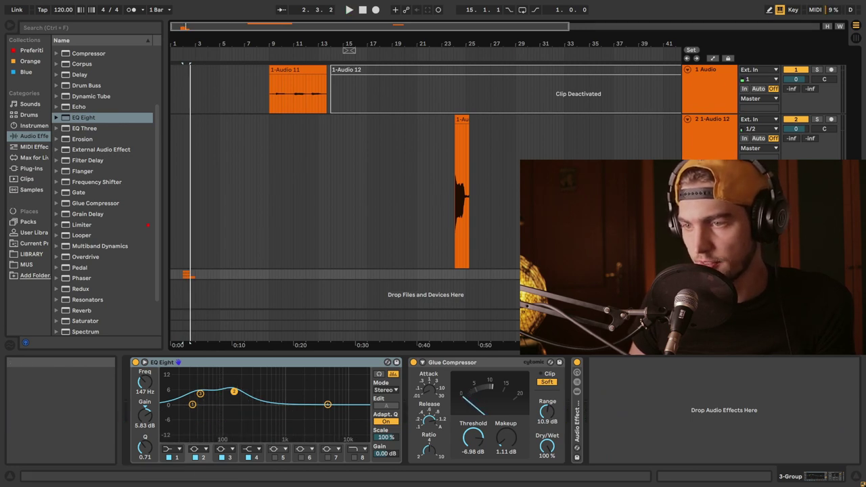
- Insert a new audio track below 3 Group, open its input source choices, and start recording
key(ctrl+t)
click(759, 265)
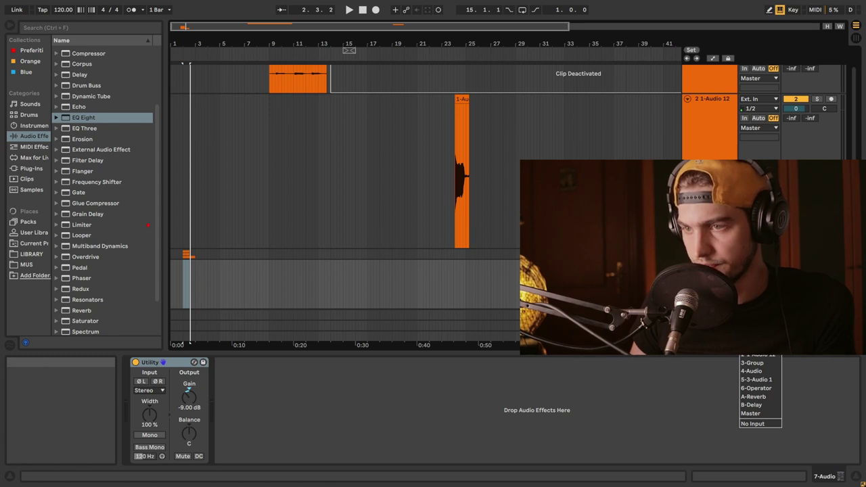
click(375, 10)
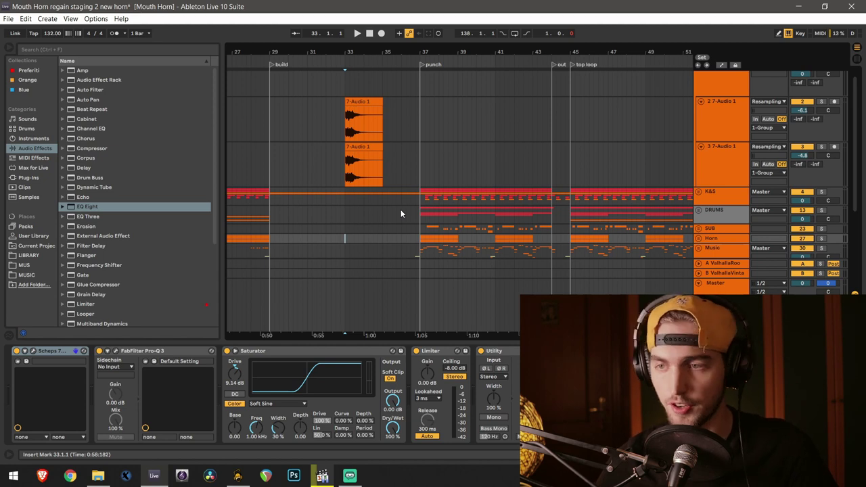
- In the Mouth Horn project, mute the Horn group and play the arrangement from bar 33 into the punch section
scroll(401, 214, down, 2)
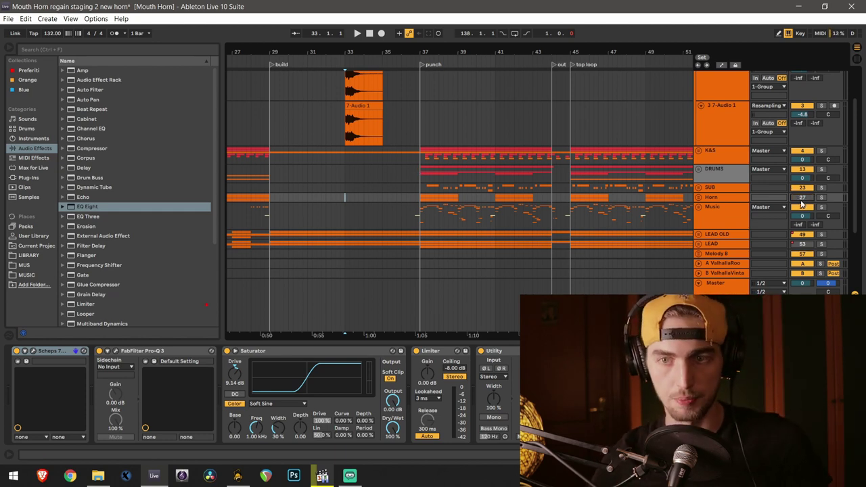
key(space)
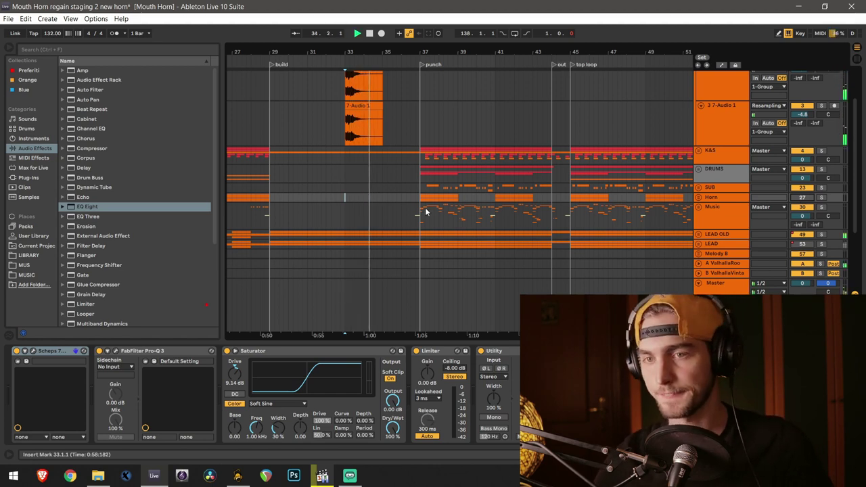
scroll(474, 206, down, 3)
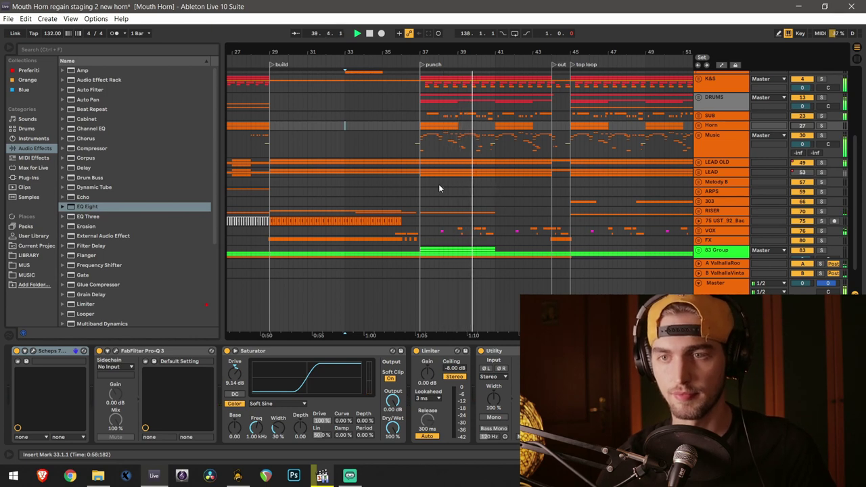
scroll(411, 193, up, 3)
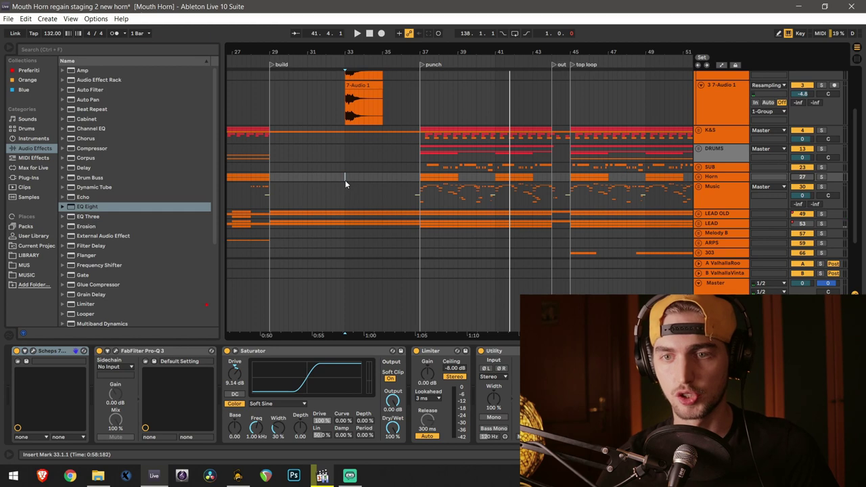
key(space)
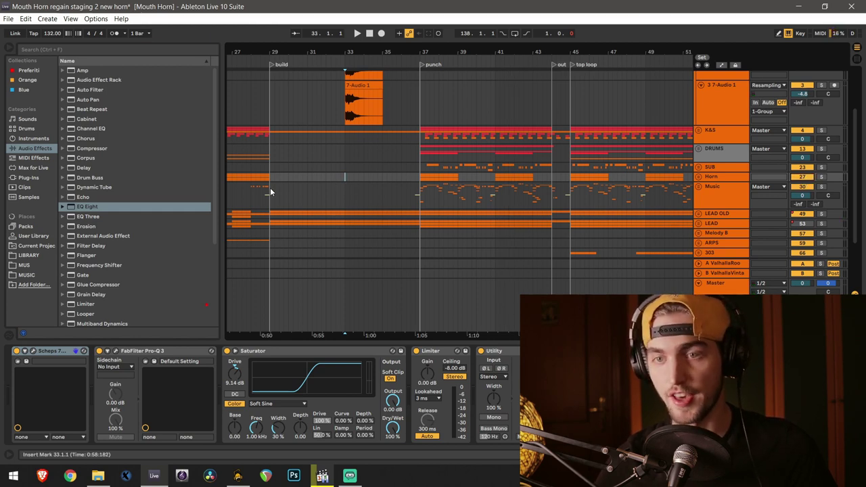
- Reactivate the Horn group, play again from bar 33, and unfold the group to examine its 7-Audio 1 clips
key(space)
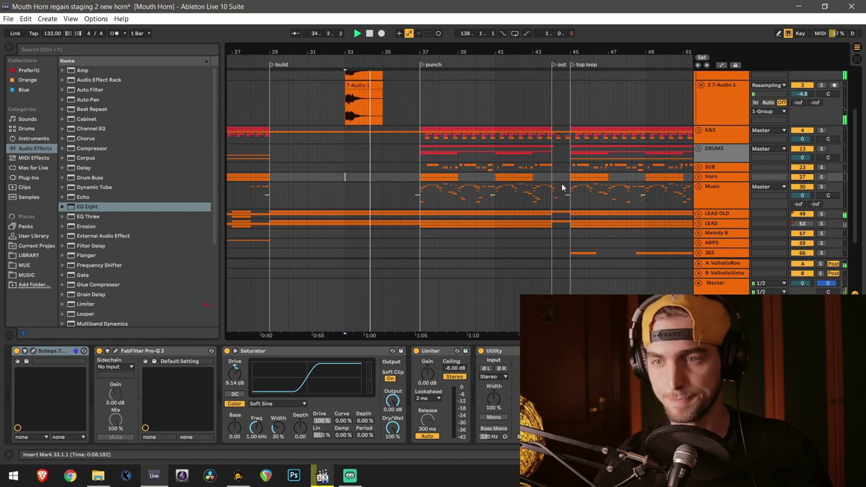
click(698, 177)
scroll(439, 162, down, 4)
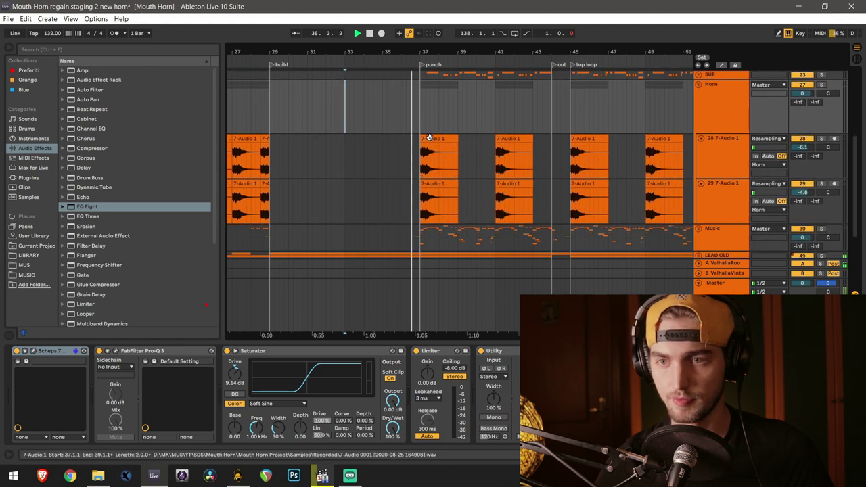